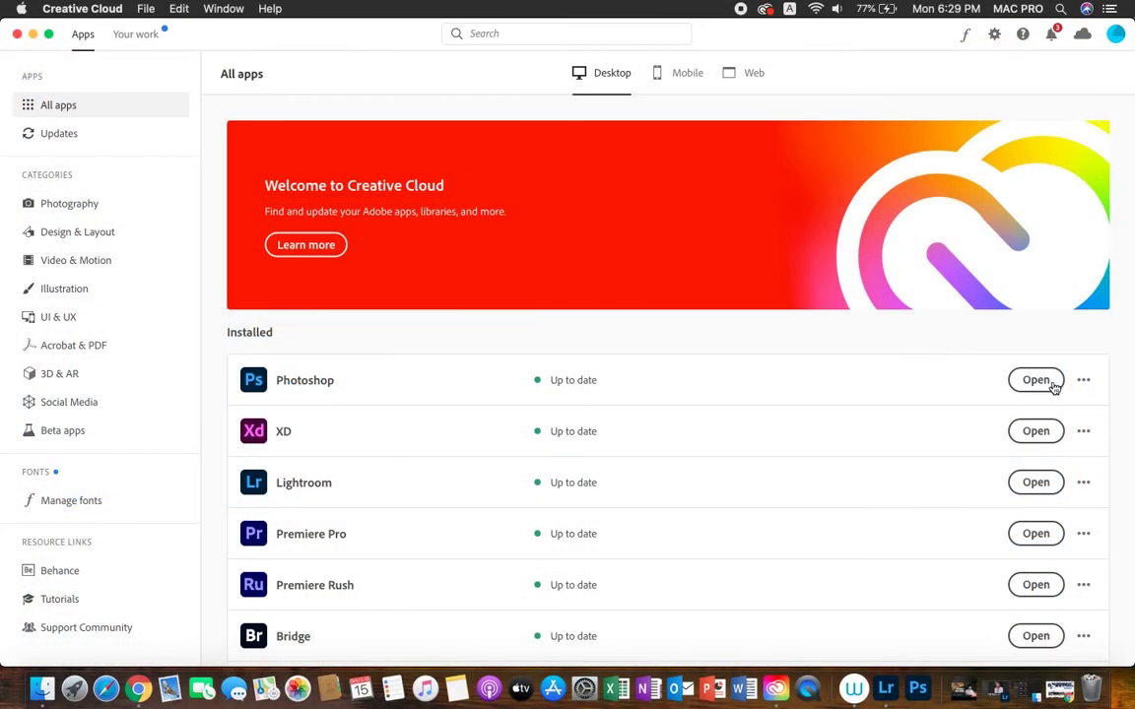
- Launch Photoshop 2020 from Creative Cloud and briefly check the File menu
click(1048, 385)
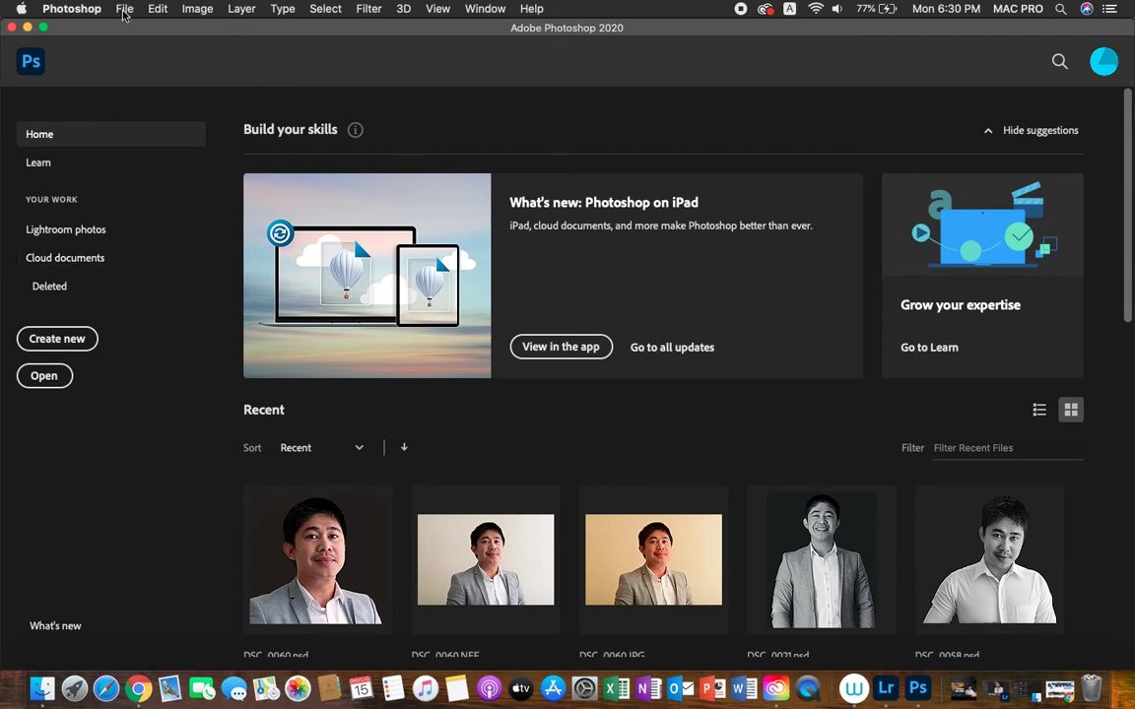
click(124, 10)
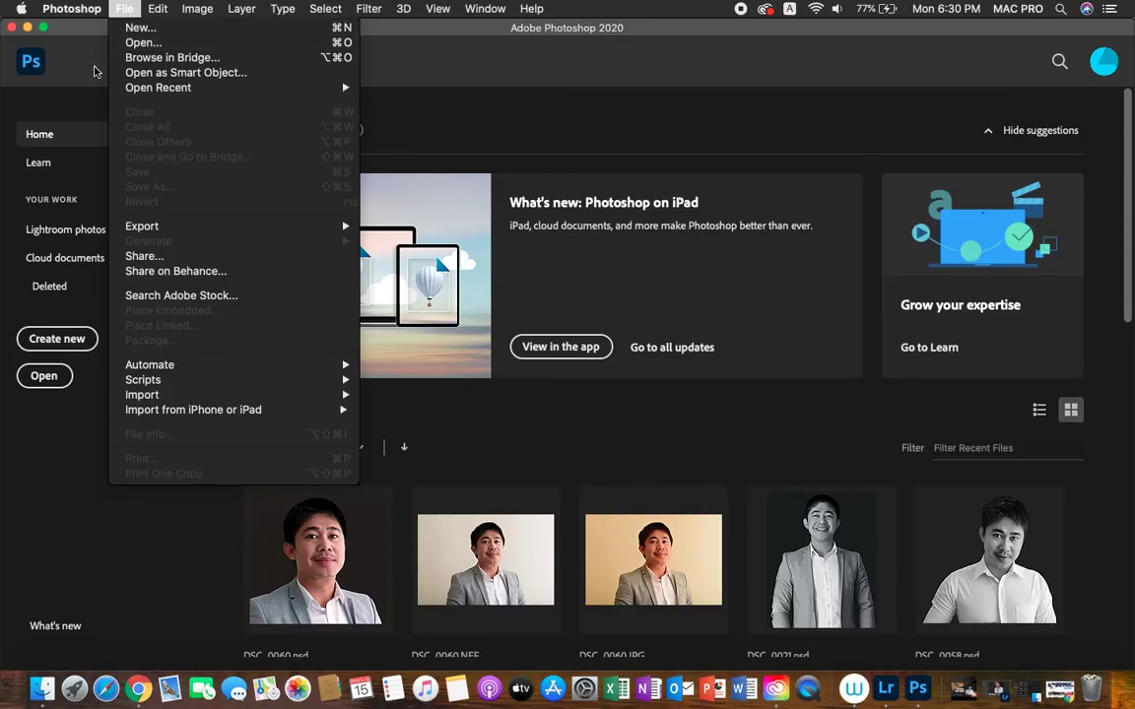
click(92, 70)
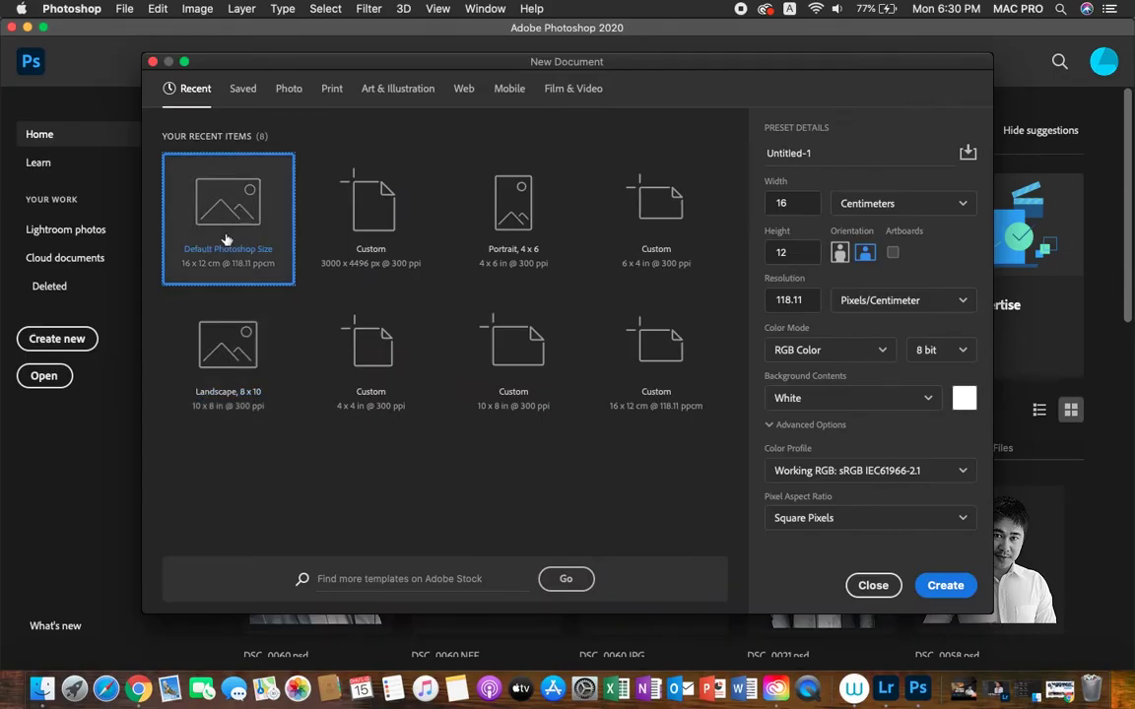
- Preview the recent presets: 3000 x 4496 px, Portrait 4 x 6, 16 x 12 cm, 10 x 8 in, Landscape 8 x 10
click(371, 228)
click(554, 204)
click(675, 353)
click(514, 345)
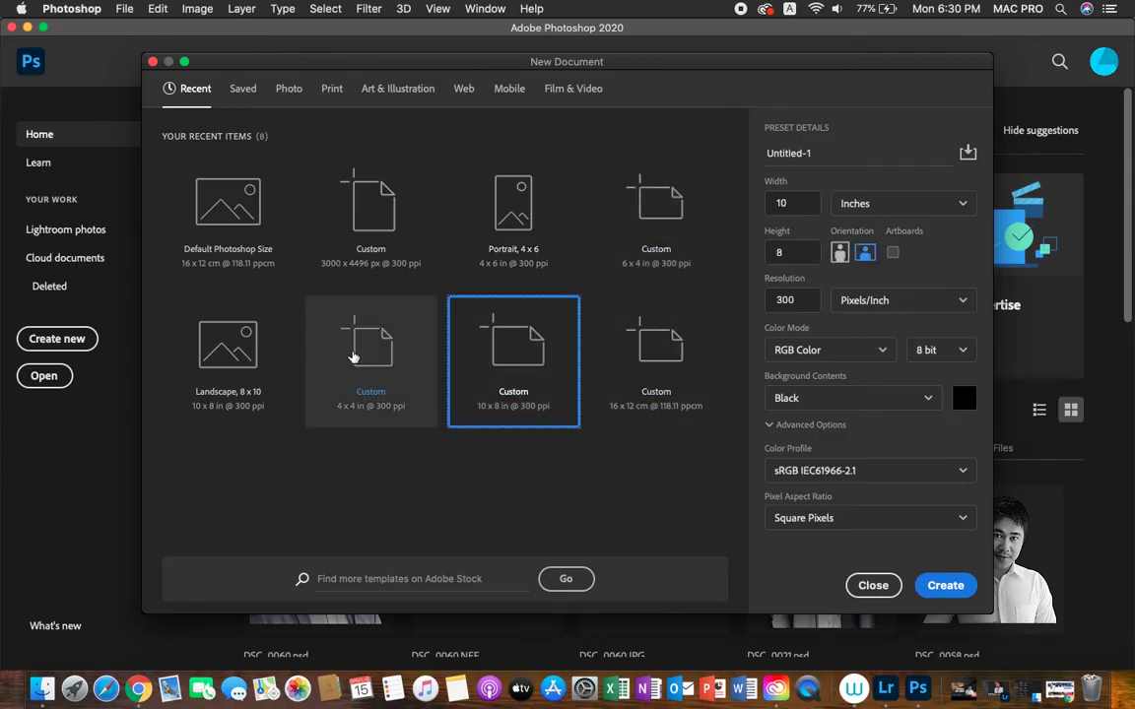
click(248, 285)
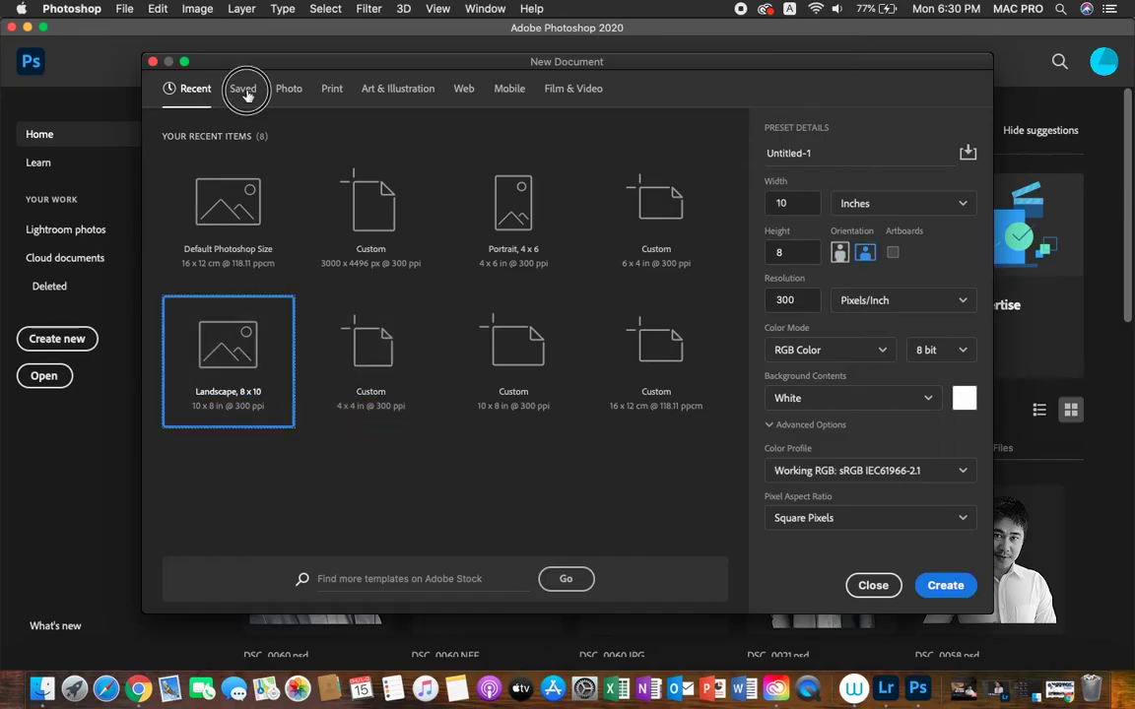
- Look through Saved and Photo presets, choosing Portrait 8 x 10 in at 300 ppi
click(244, 91)
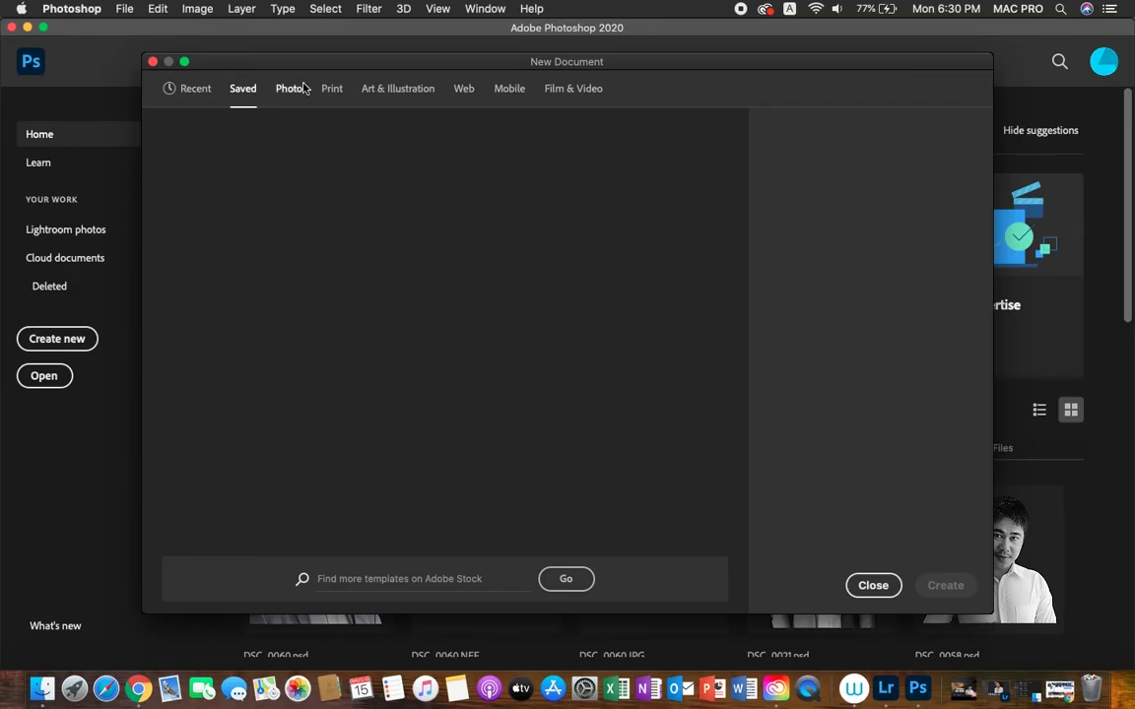
click(291, 89)
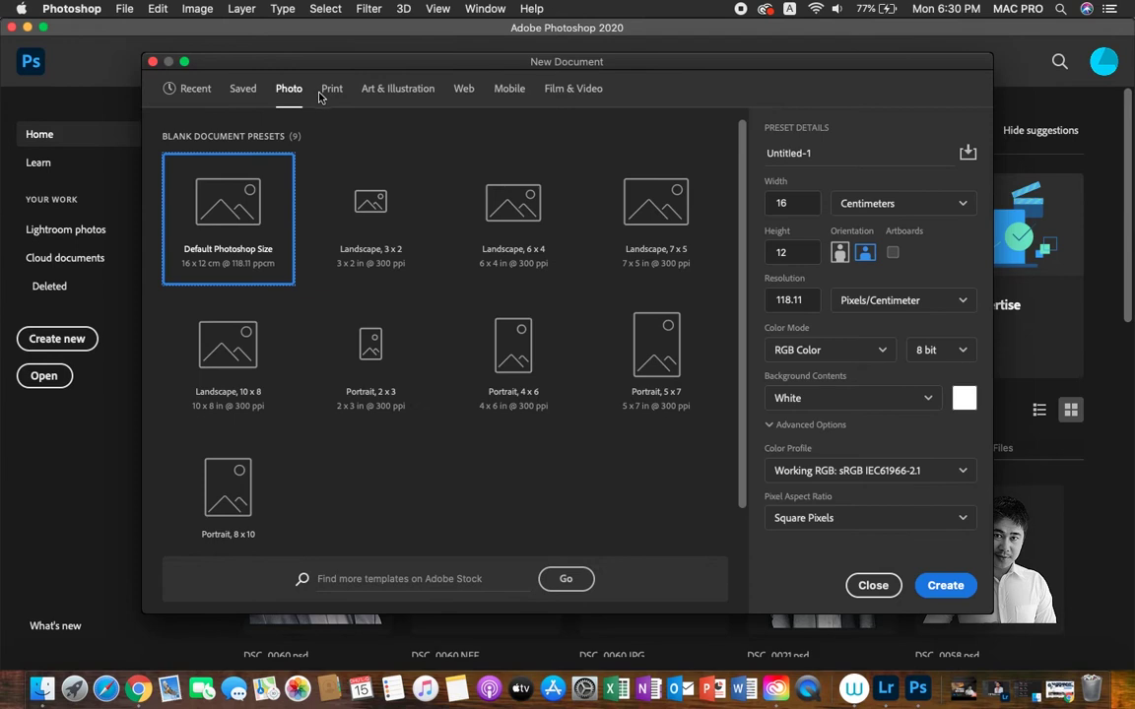
click(331, 88)
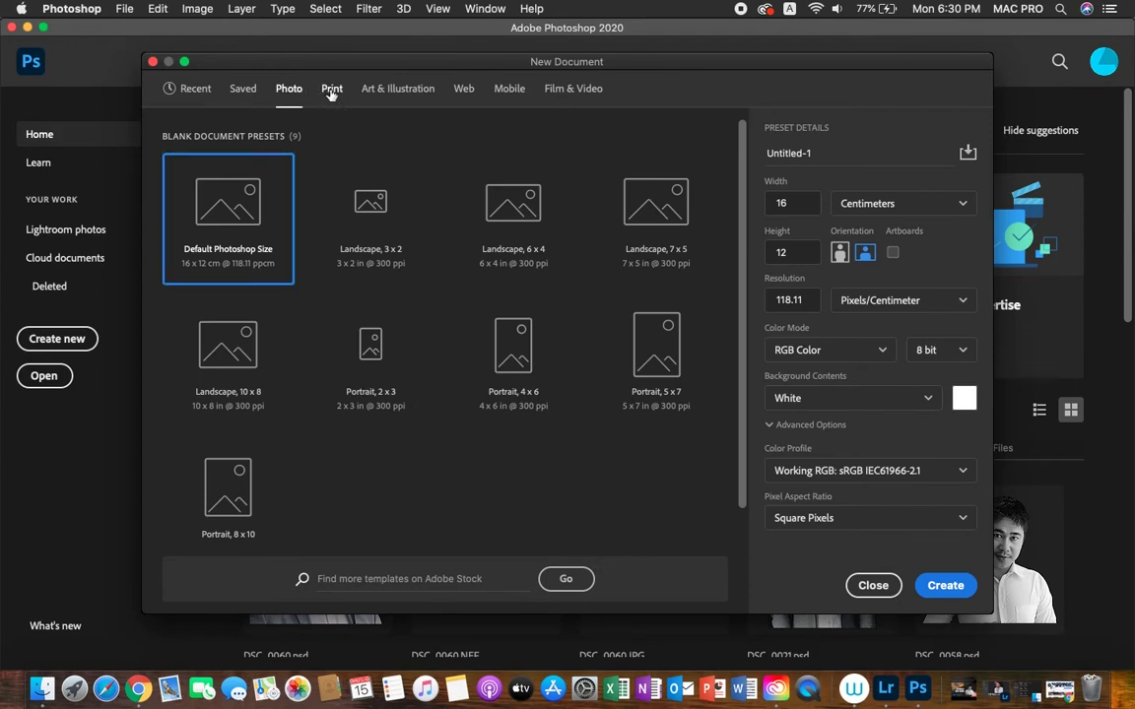
click(288, 90)
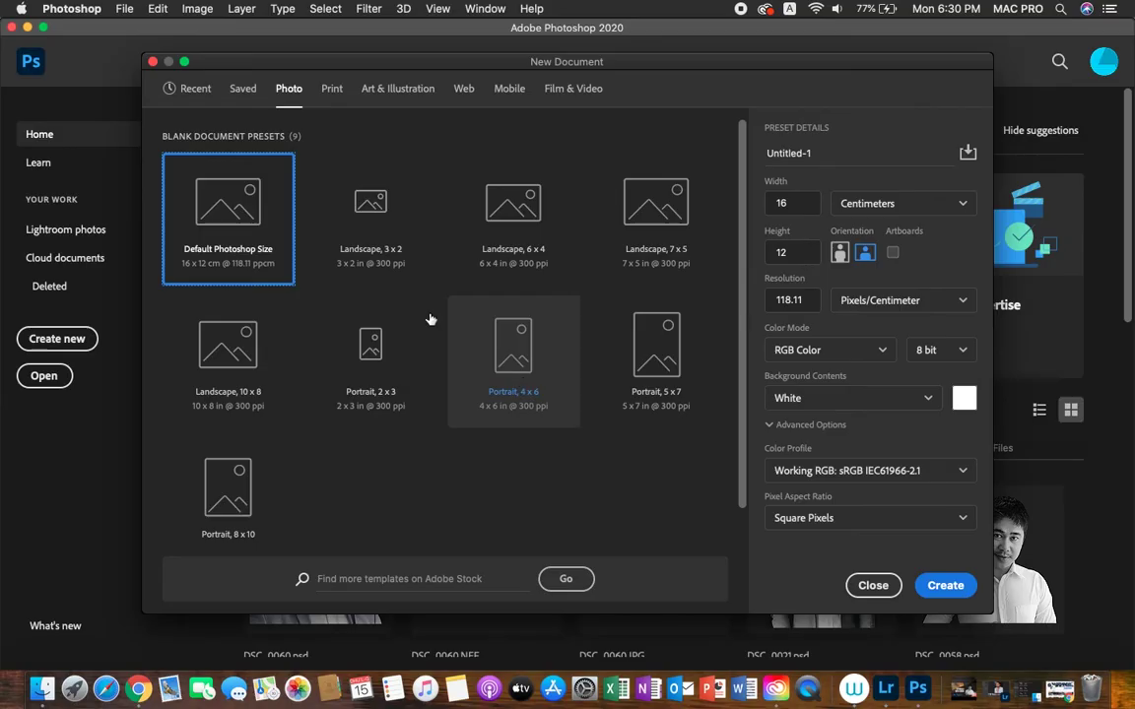
click(340, 357)
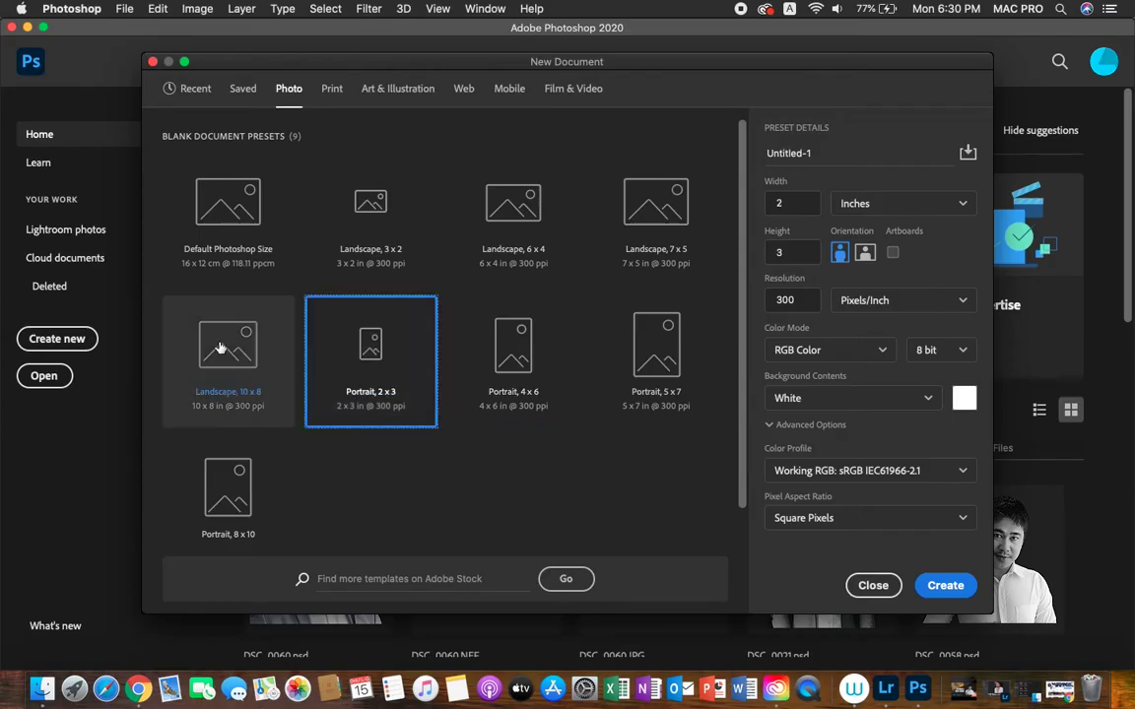
click(222, 352)
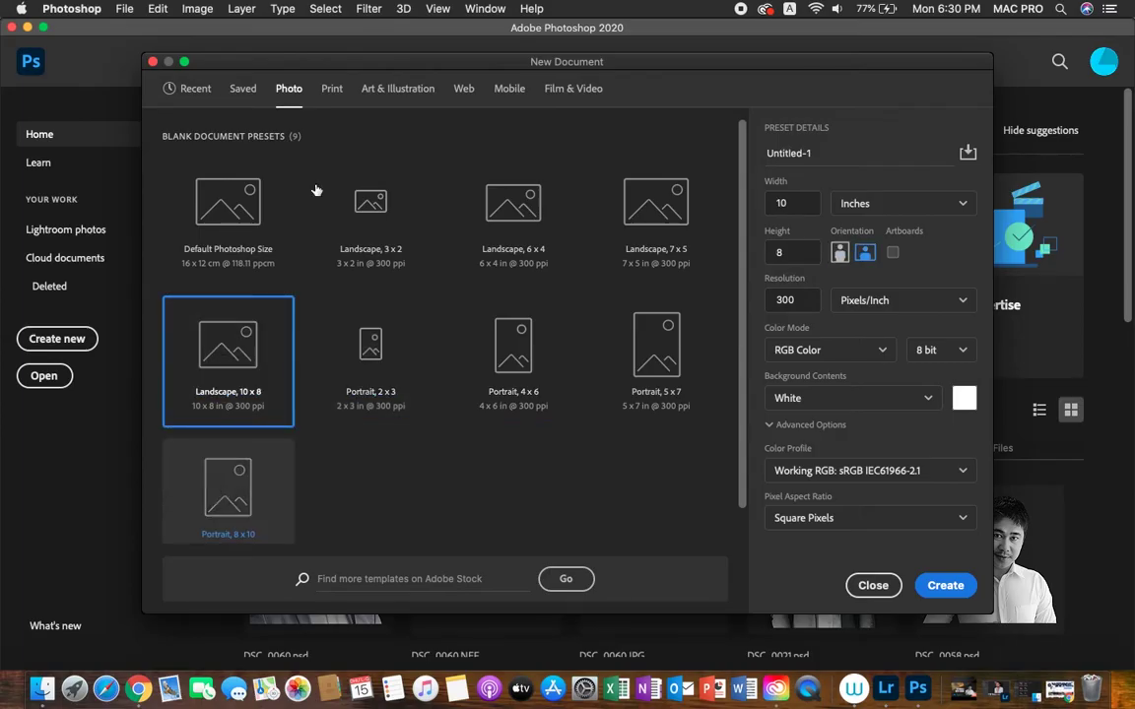
click(227, 488)
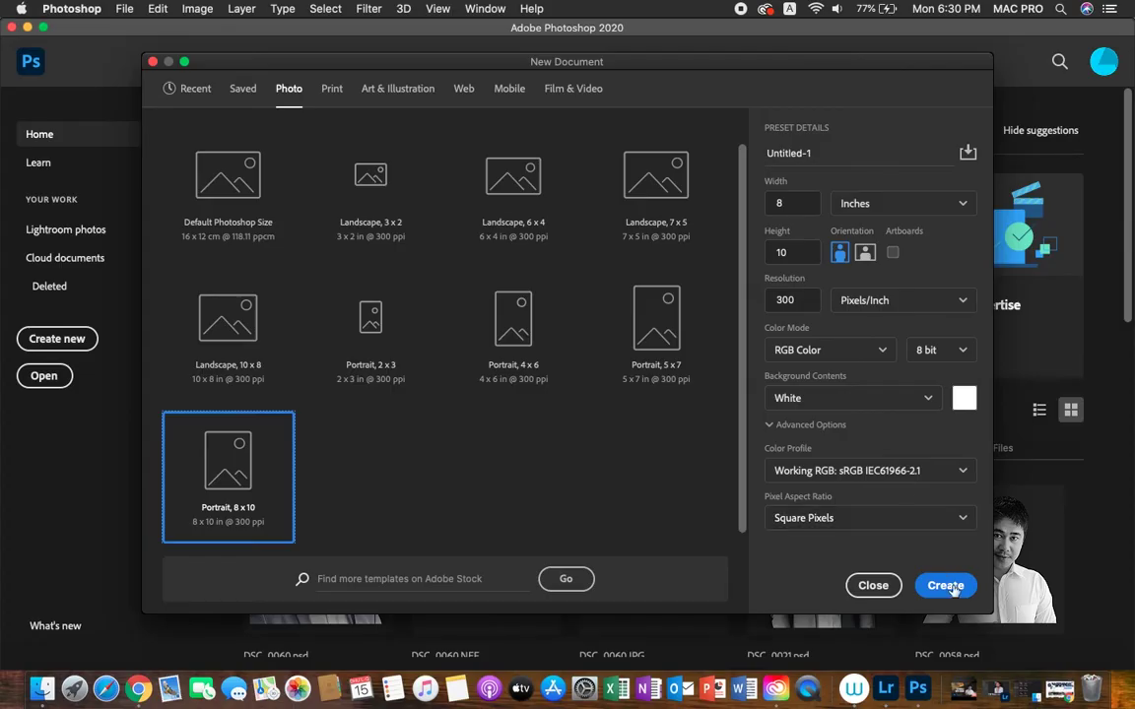
- Preview the Print presets Legal, Tabloid, A4 and B3, leaving A4 at 210 x 297 mm
click(332, 91)
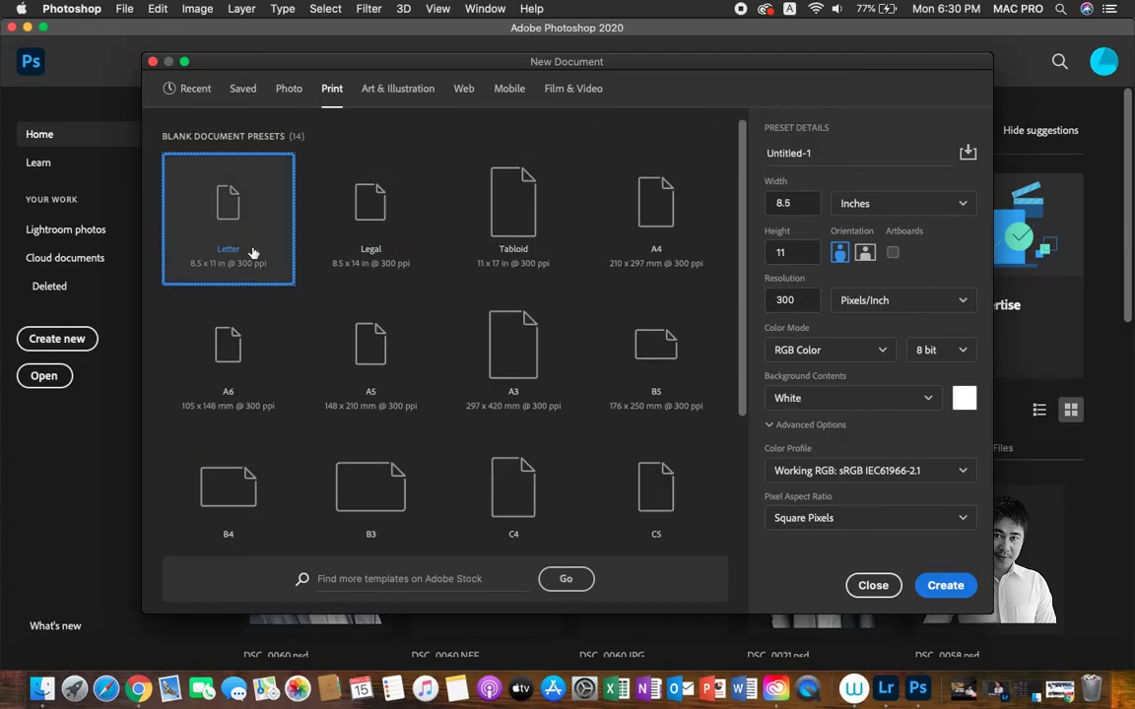
click(381, 248)
click(460, 236)
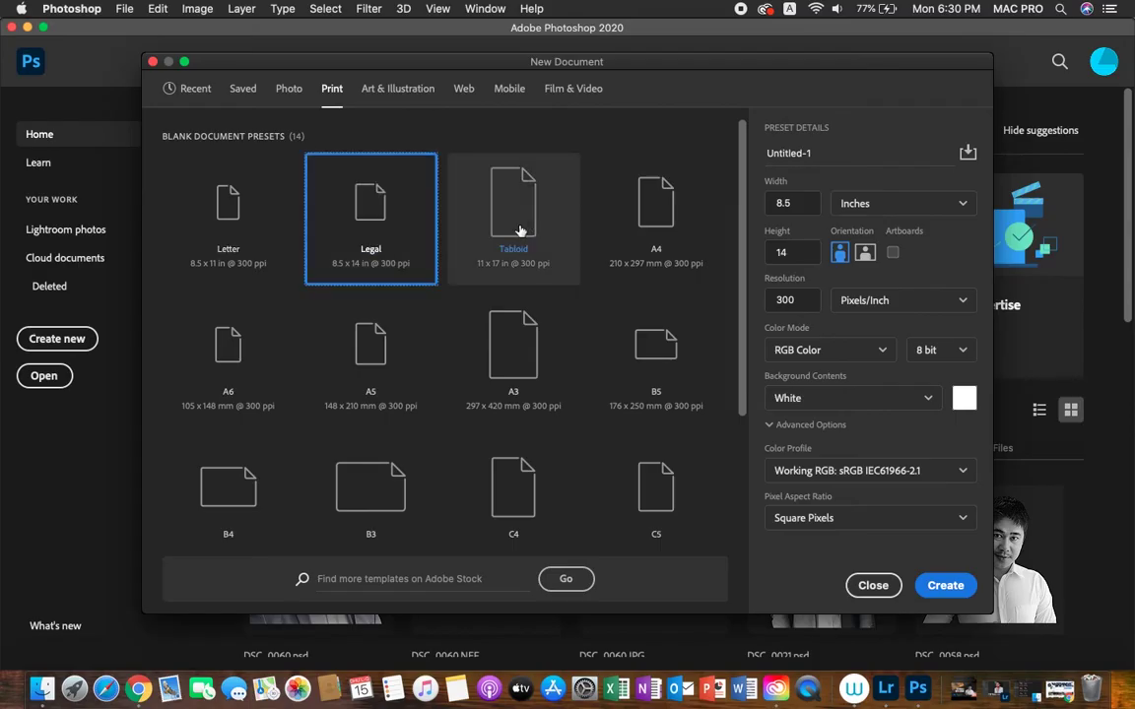
click(660, 234)
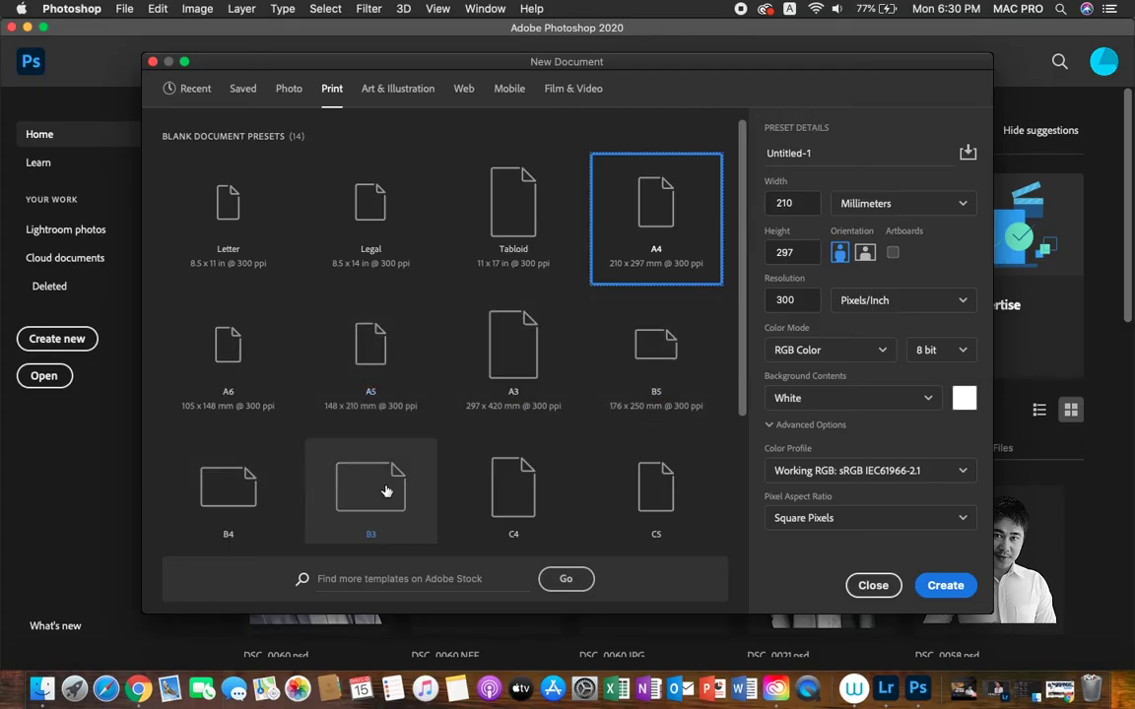
drag(746, 399, 751, 519)
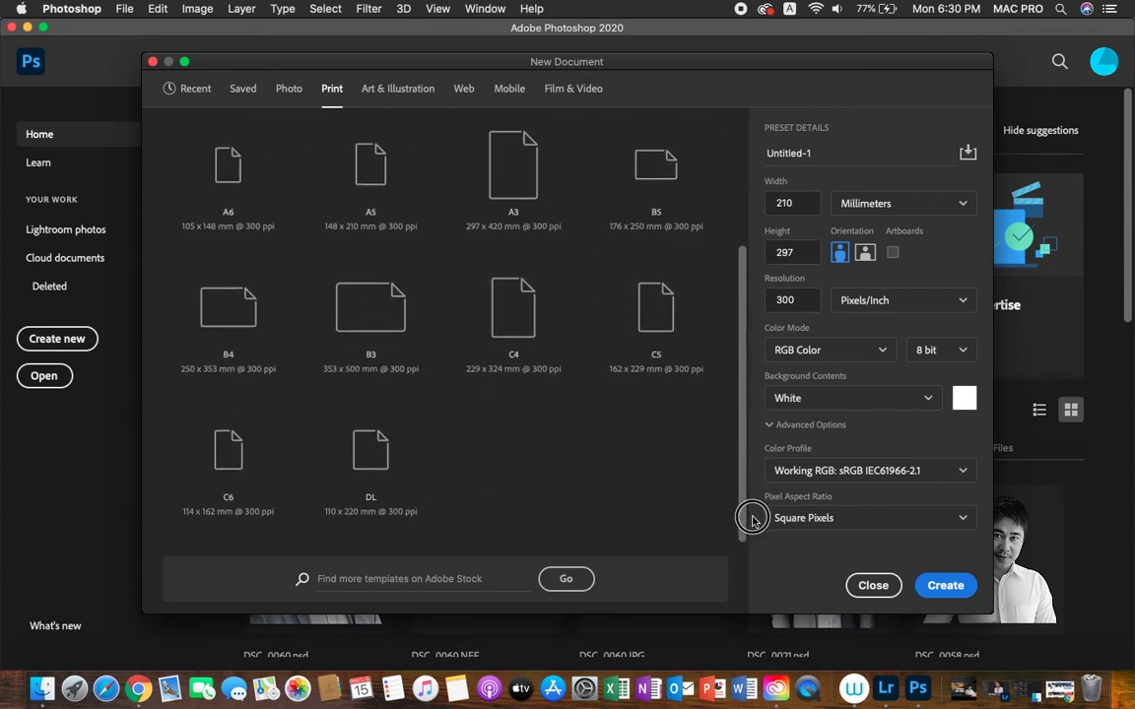
click(367, 331)
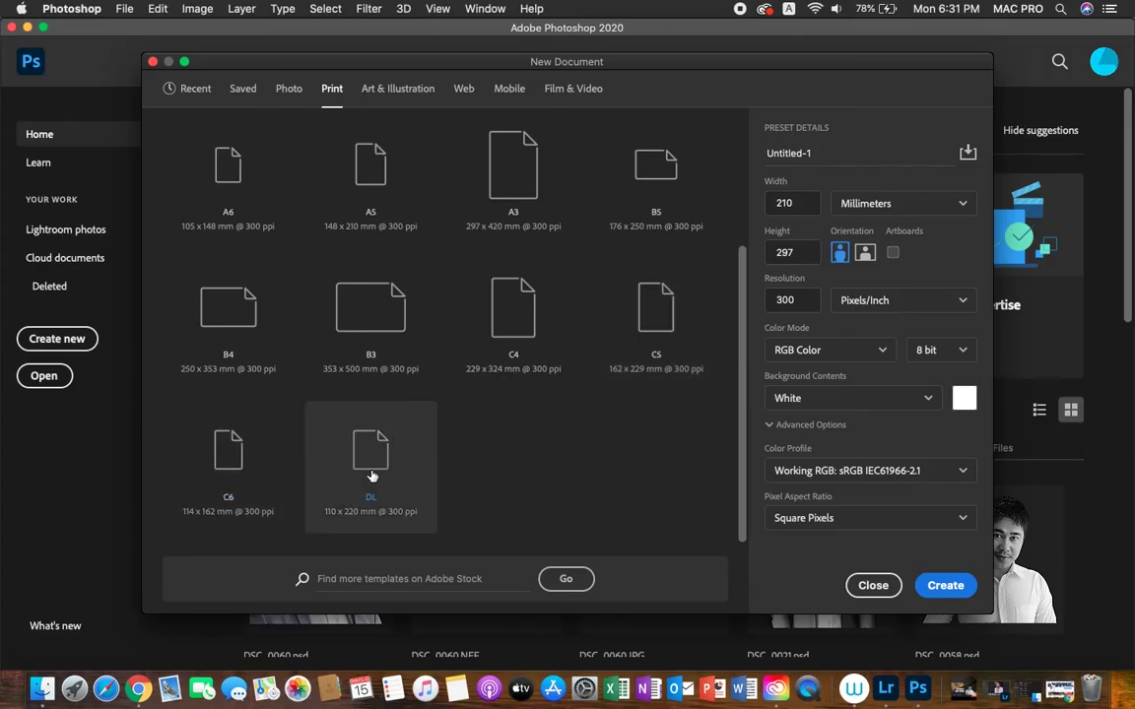
- Preview the Art & Illustration presets: 2000 pixel grid, Poster, Postcard, 1080p and 720p
click(399, 96)
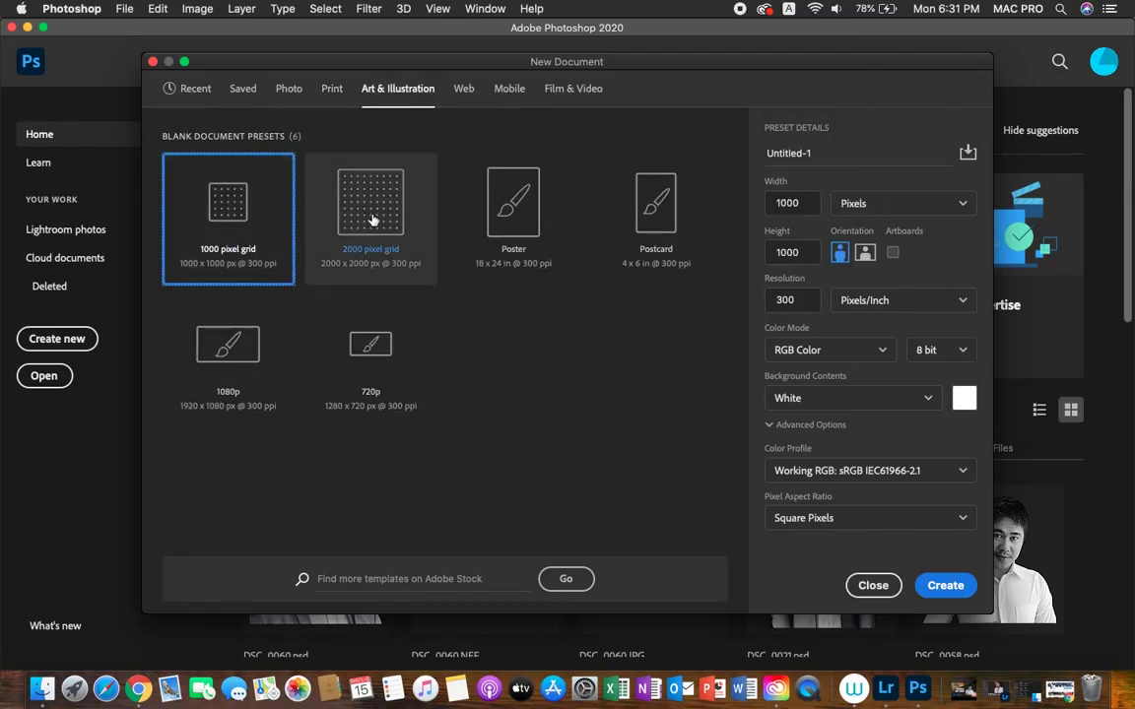
click(429, 214)
click(567, 227)
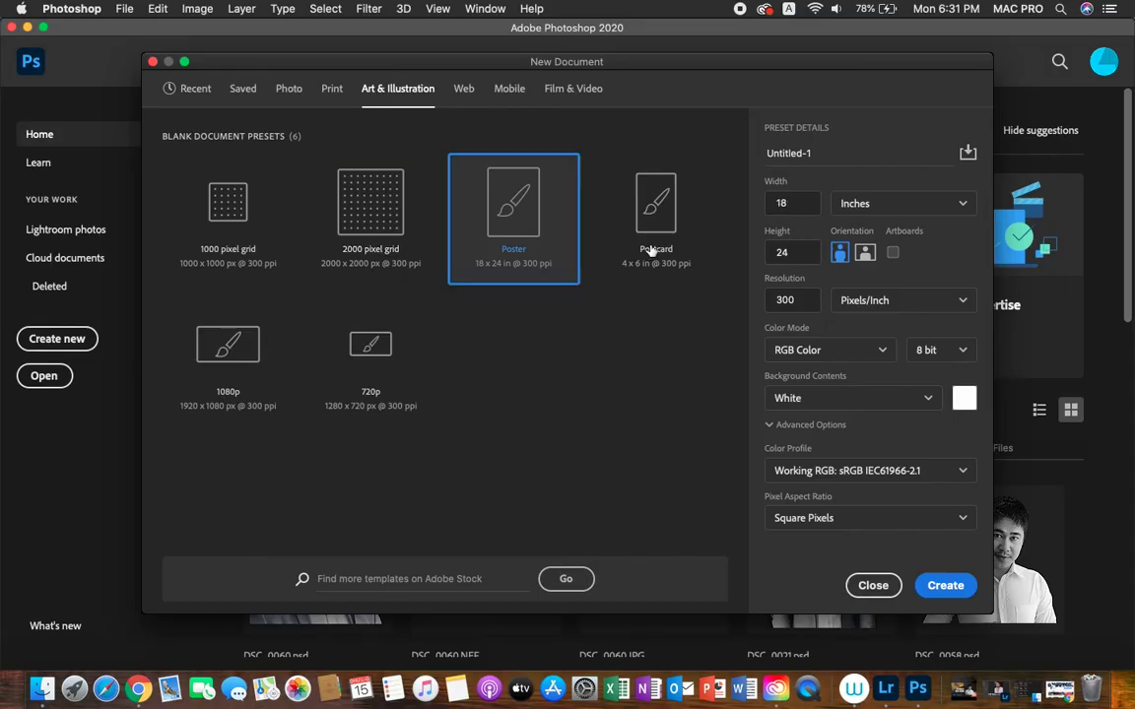
click(663, 237)
click(261, 330)
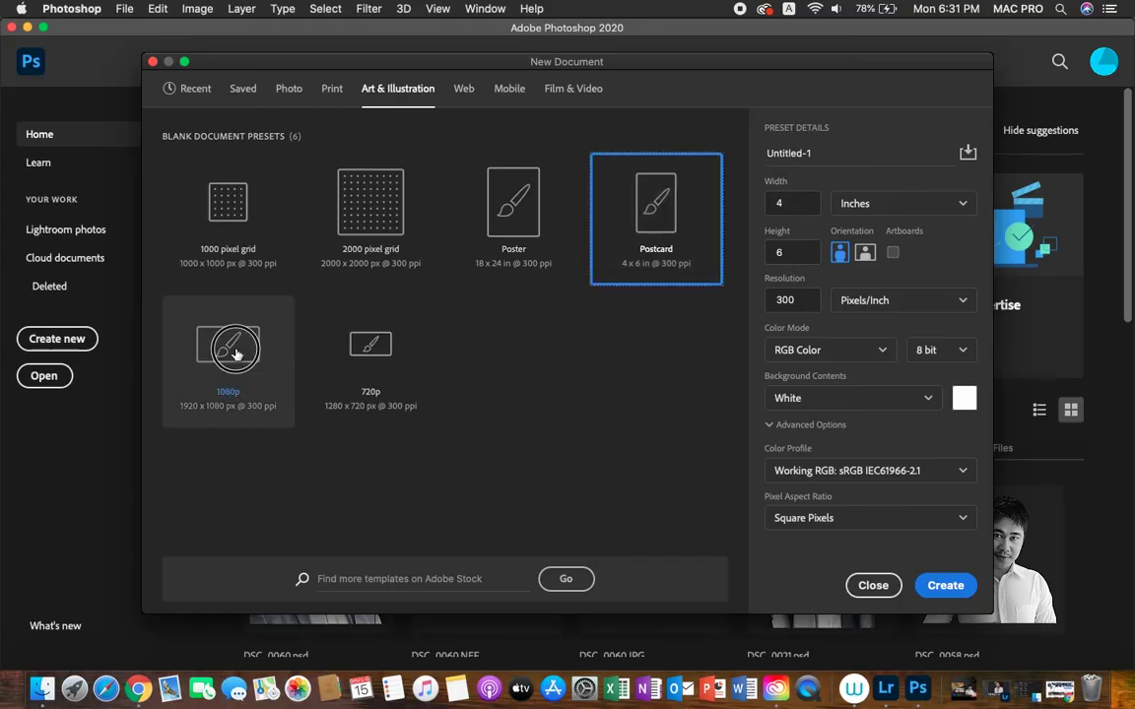
click(347, 323)
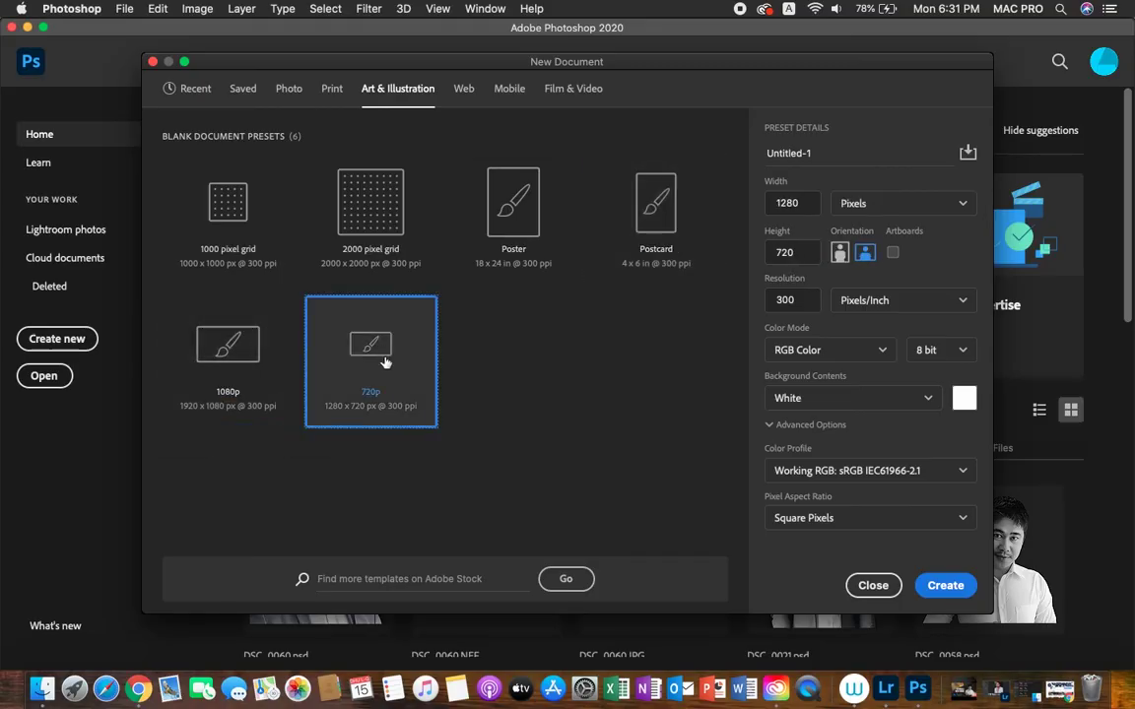
- Preview the Web presets, ending on Desktop HD Design at 1440 x 1024 px, 72 ppi
click(463, 89)
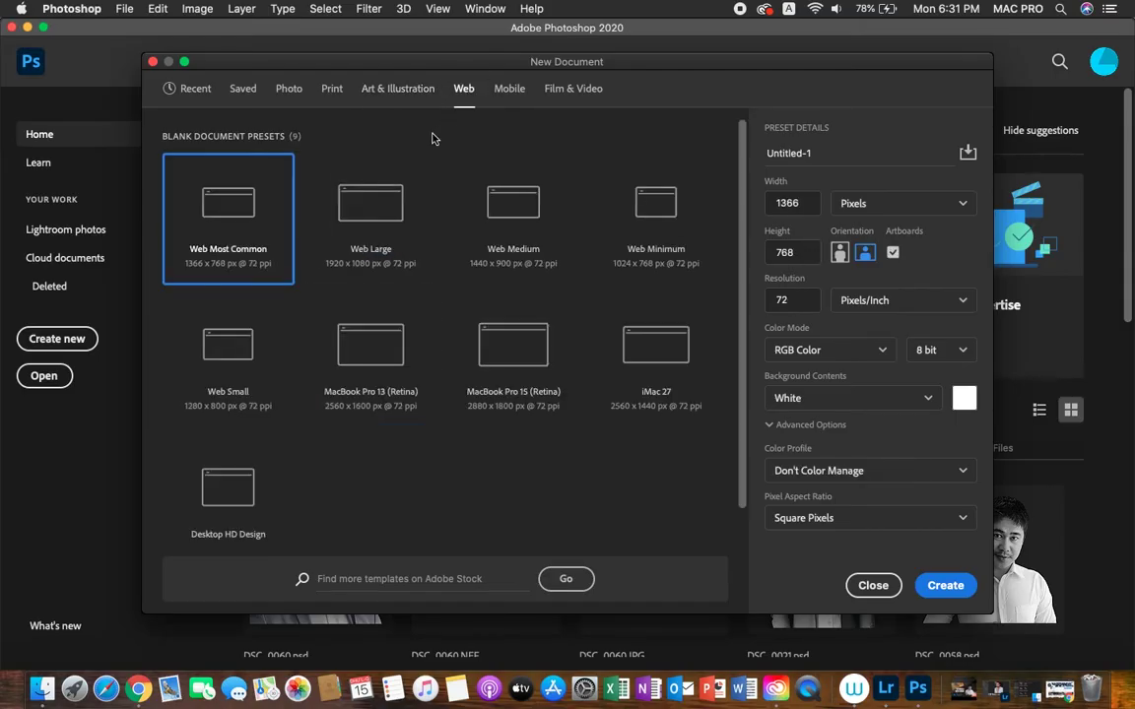
click(370, 219)
click(514, 218)
click(655, 207)
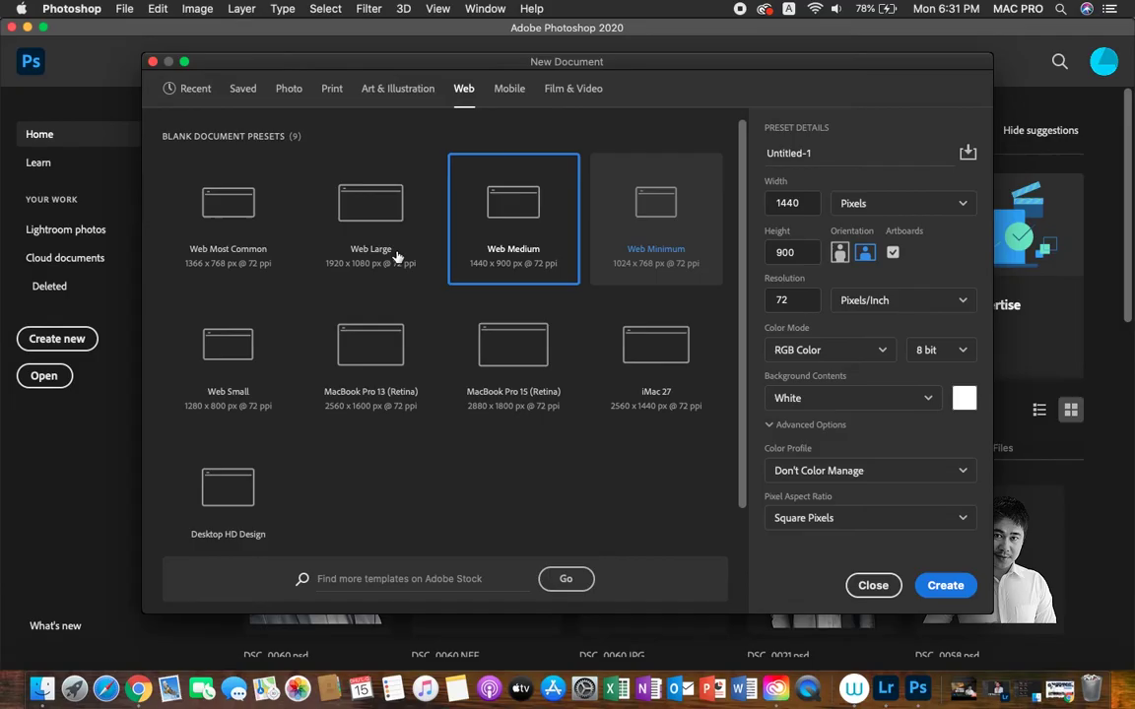
click(215, 354)
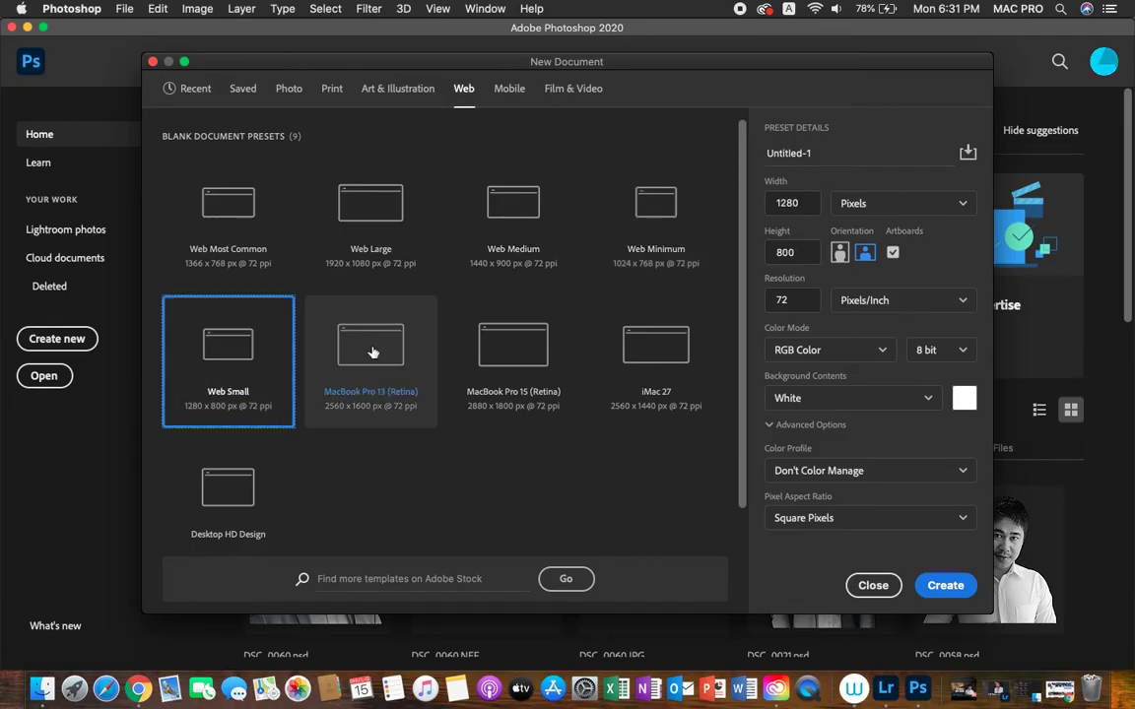
click(372, 346)
click(514, 346)
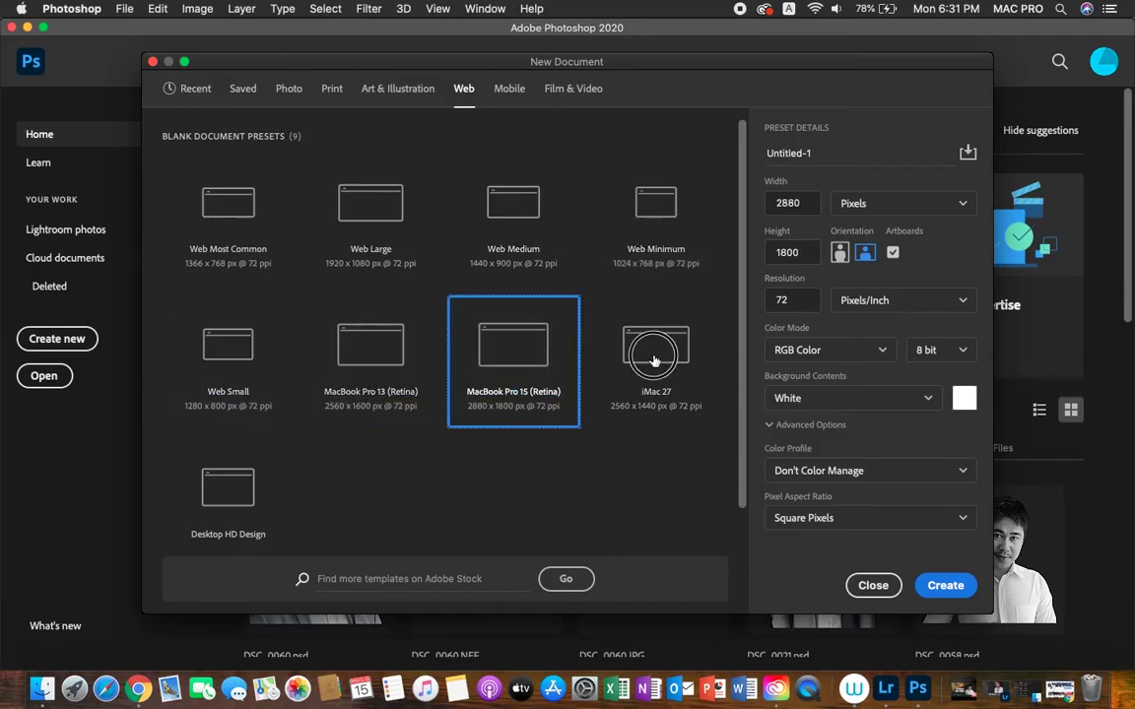
click(194, 445)
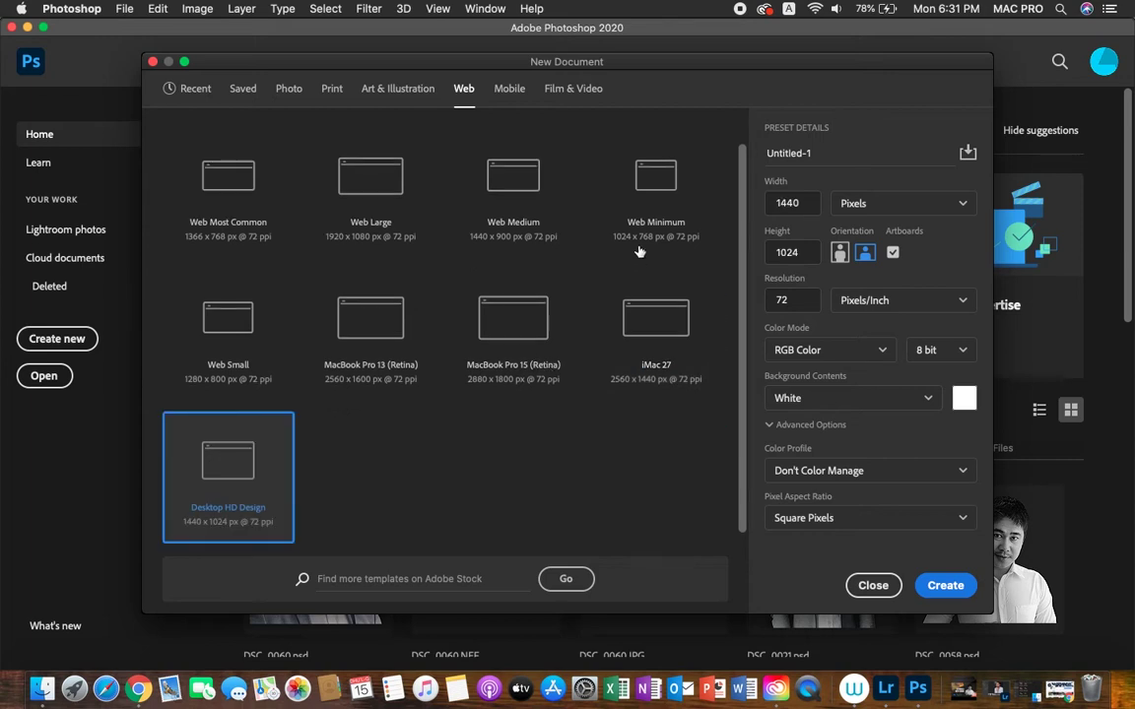
- Preview the Mobile device presets: iPhone 8/7/6, iPad Pro, iPad Retina, Android 1080p, Surface Pro
click(512, 95)
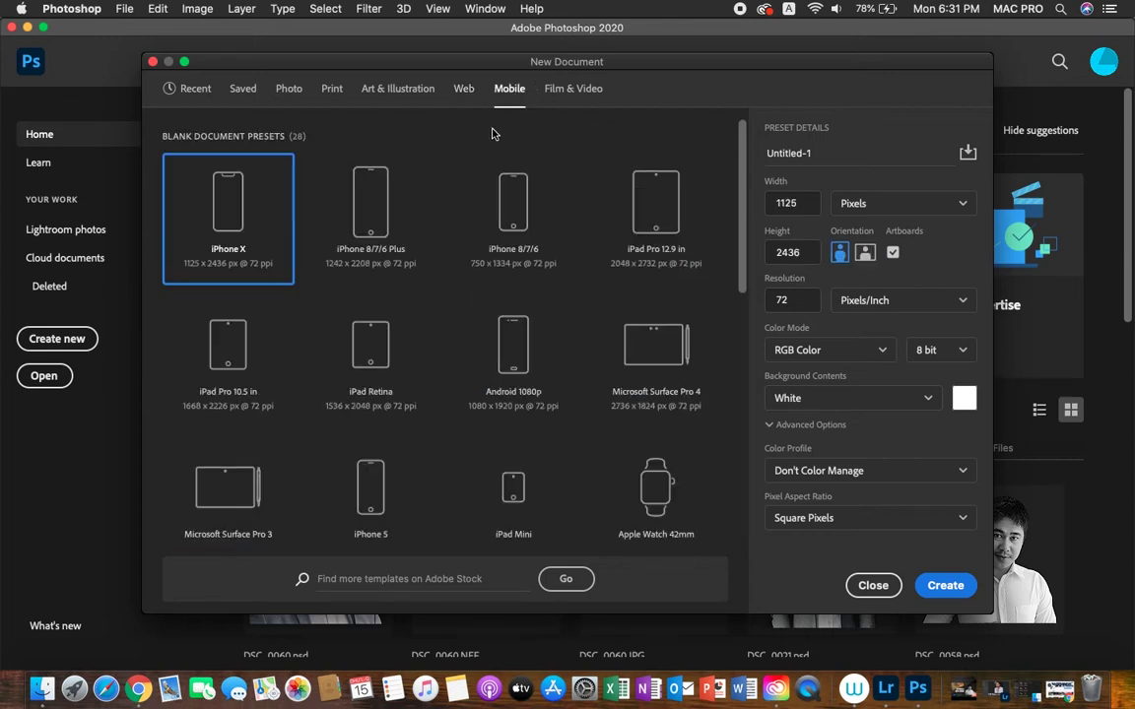
click(492, 207)
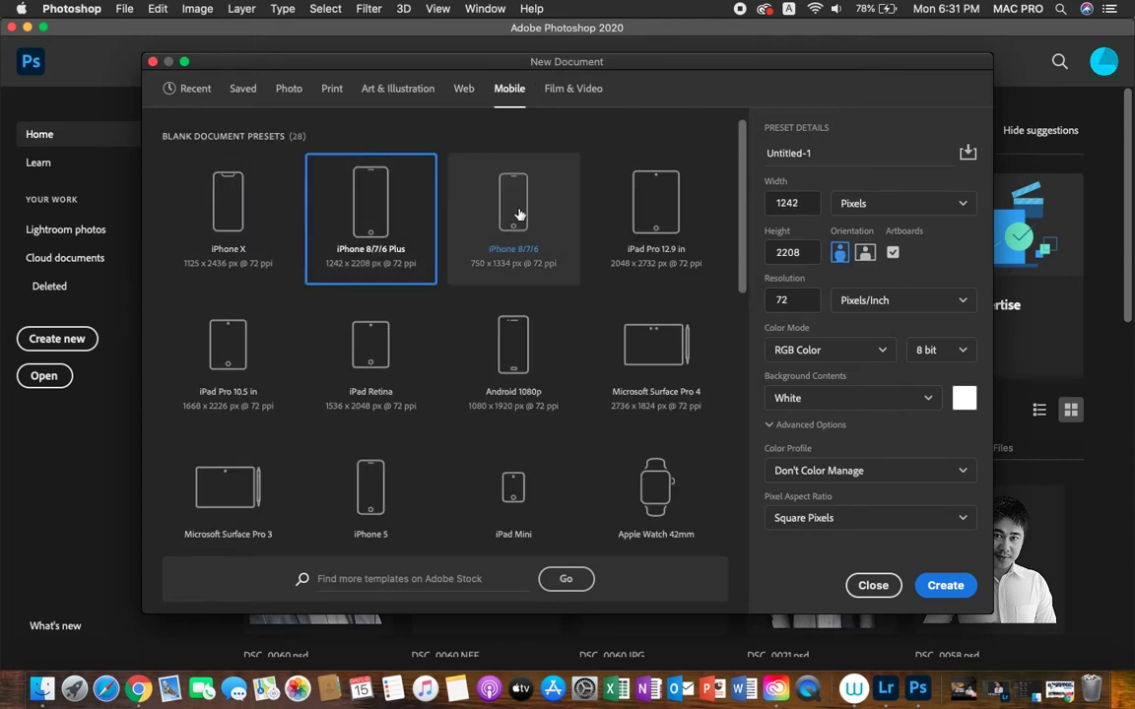
click(514, 187)
click(591, 221)
click(215, 346)
click(369, 344)
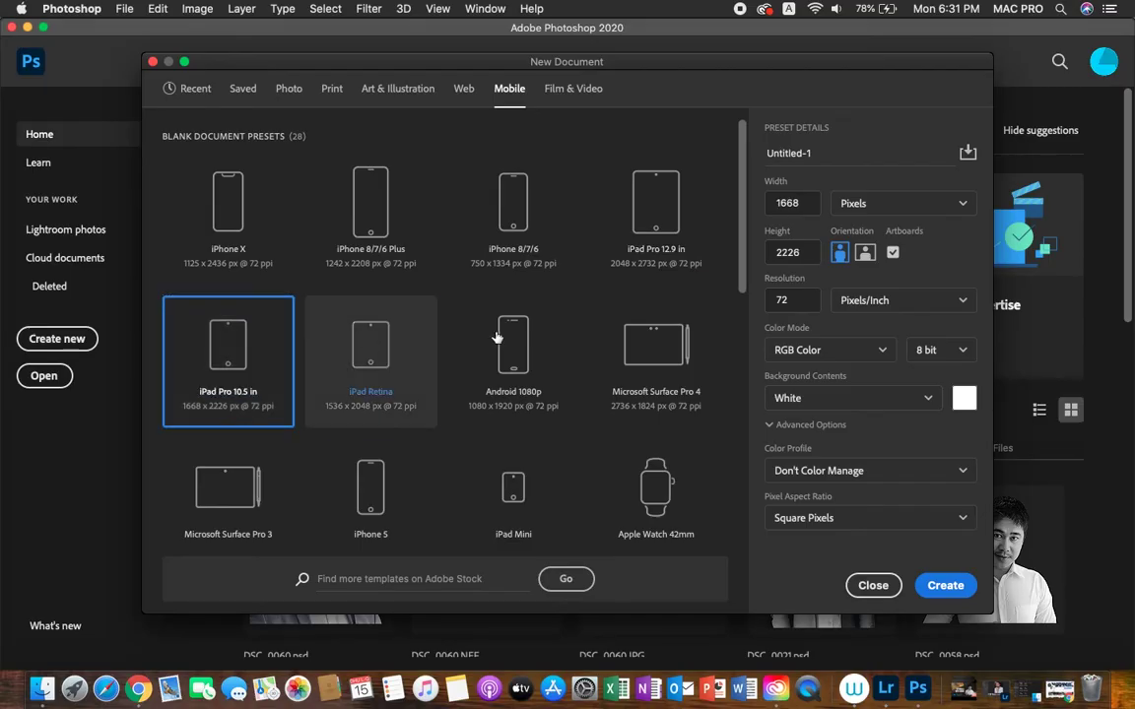
click(512, 344)
click(650, 350)
click(228, 488)
- Preview the iPhone 5, iPad Mini and Apple Watch 42mm mobile presets
scroll(427, 461, down, 1)
click(427, 461)
click(463, 428)
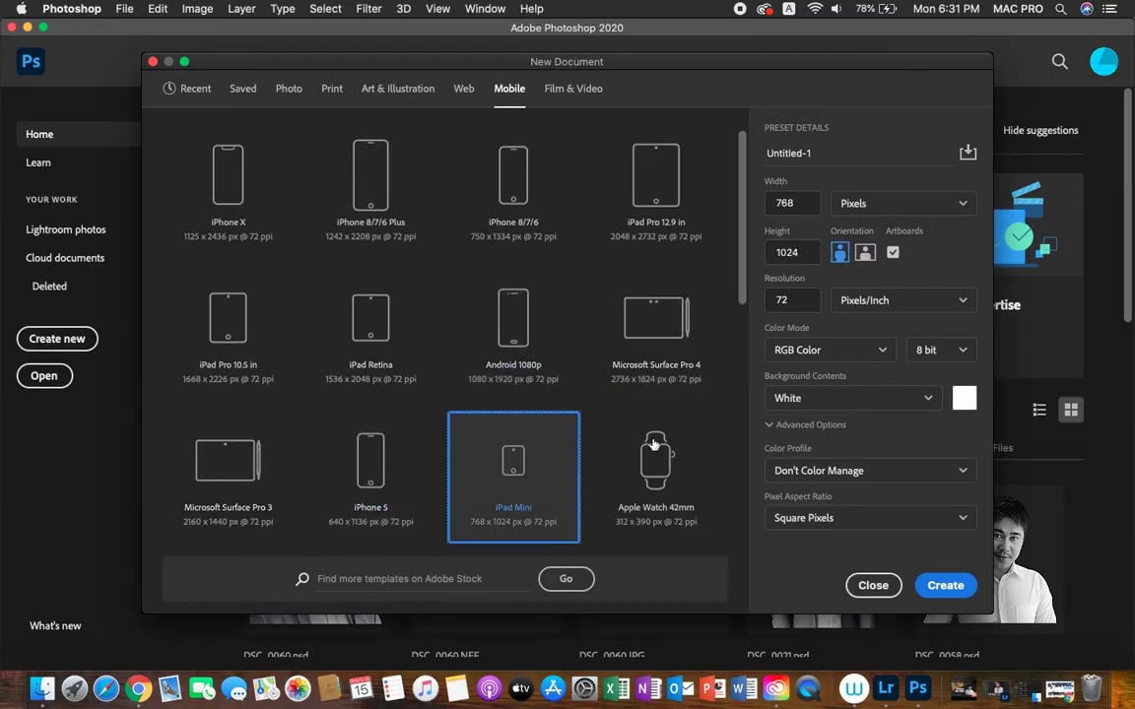
click(653, 445)
drag(736, 274, 745, 327)
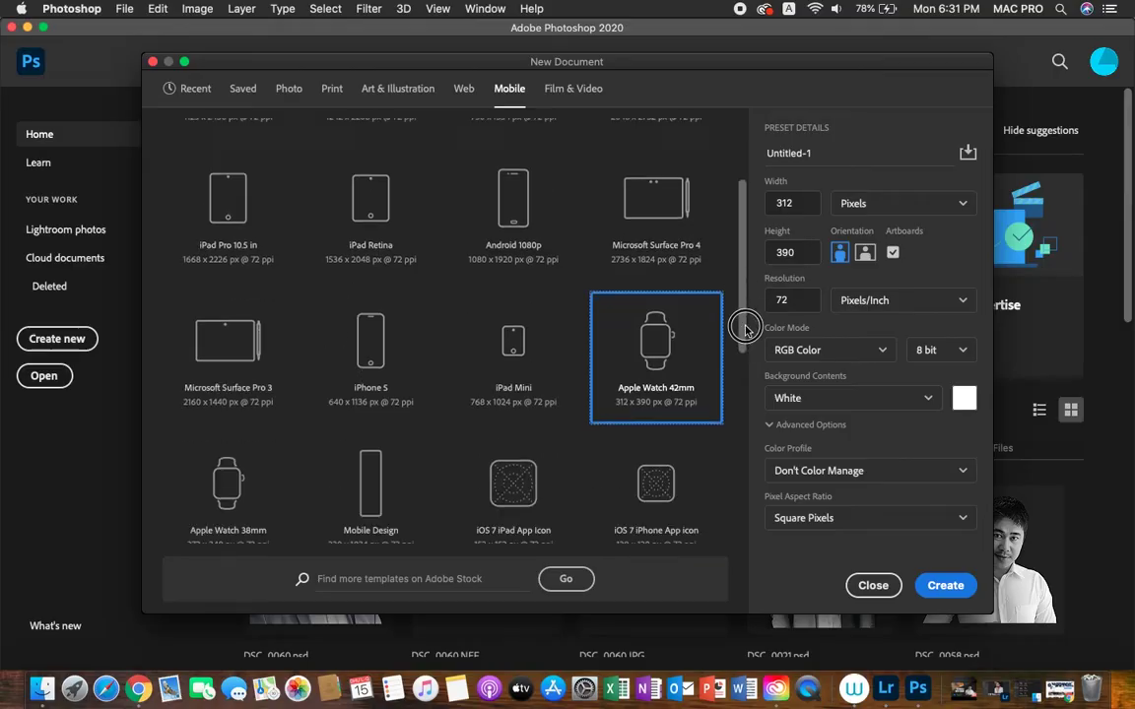
scroll(741, 394, down, 3)
scroll(740, 473, down, 2)
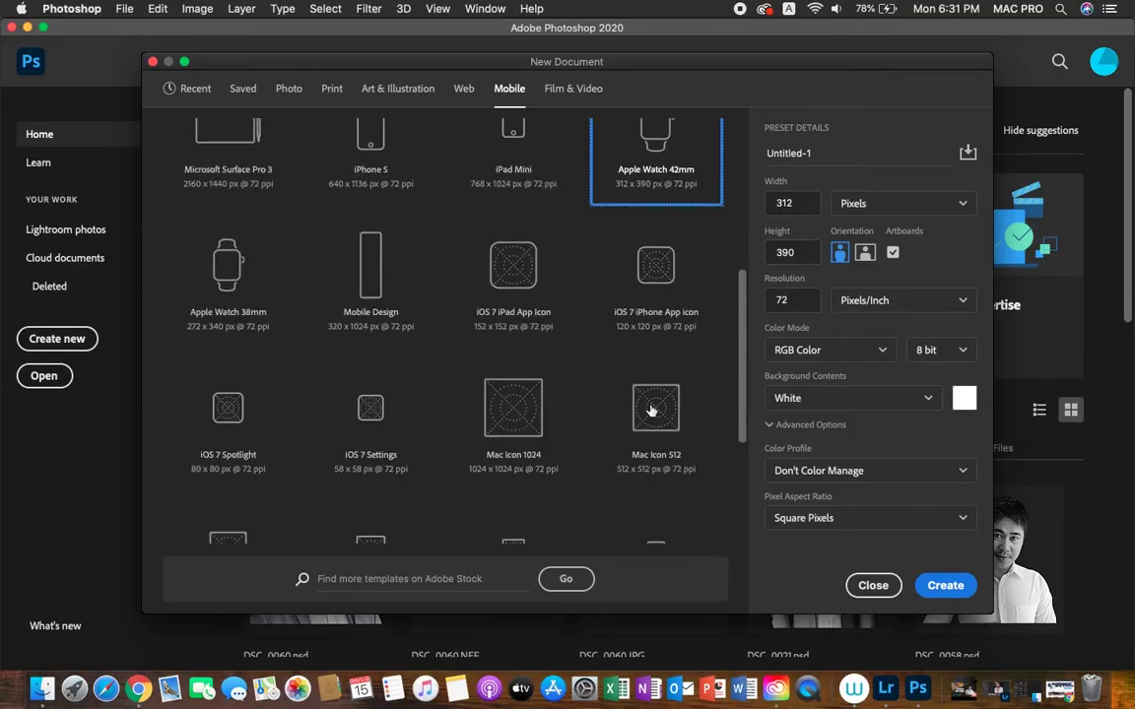
- Preview Apple Watch 38mm, iOS 7 iPad App and Spotlight icons, and Mac Icon 1024 and 512
click(368, 296)
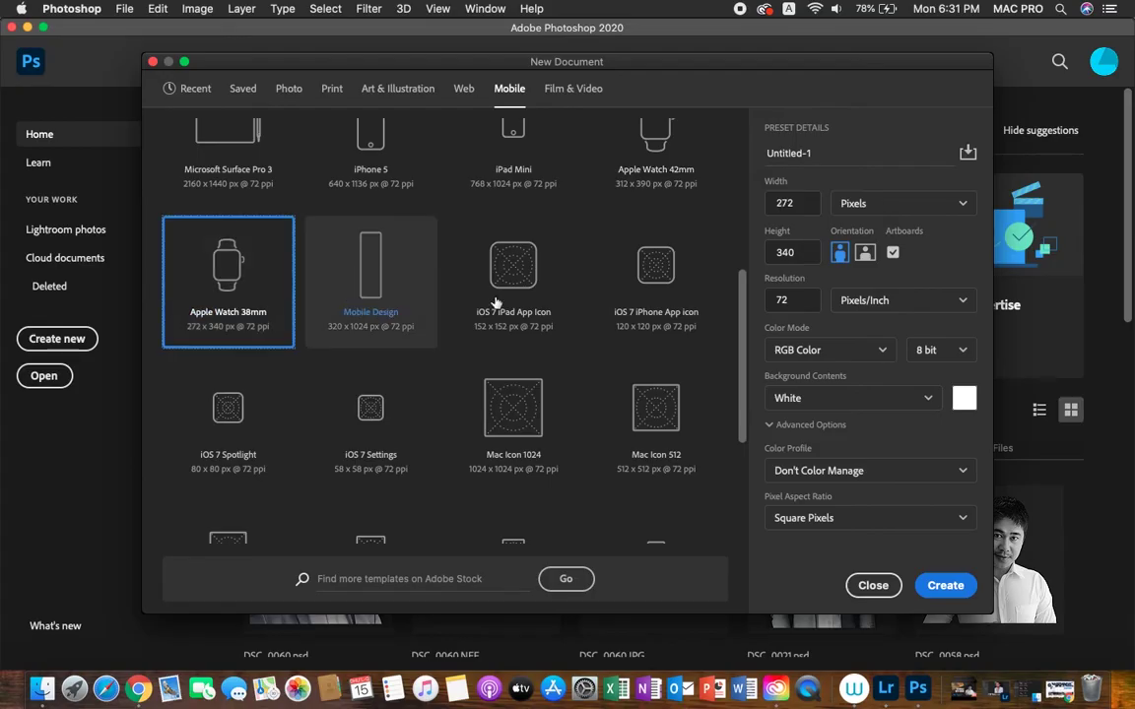
click(477, 273)
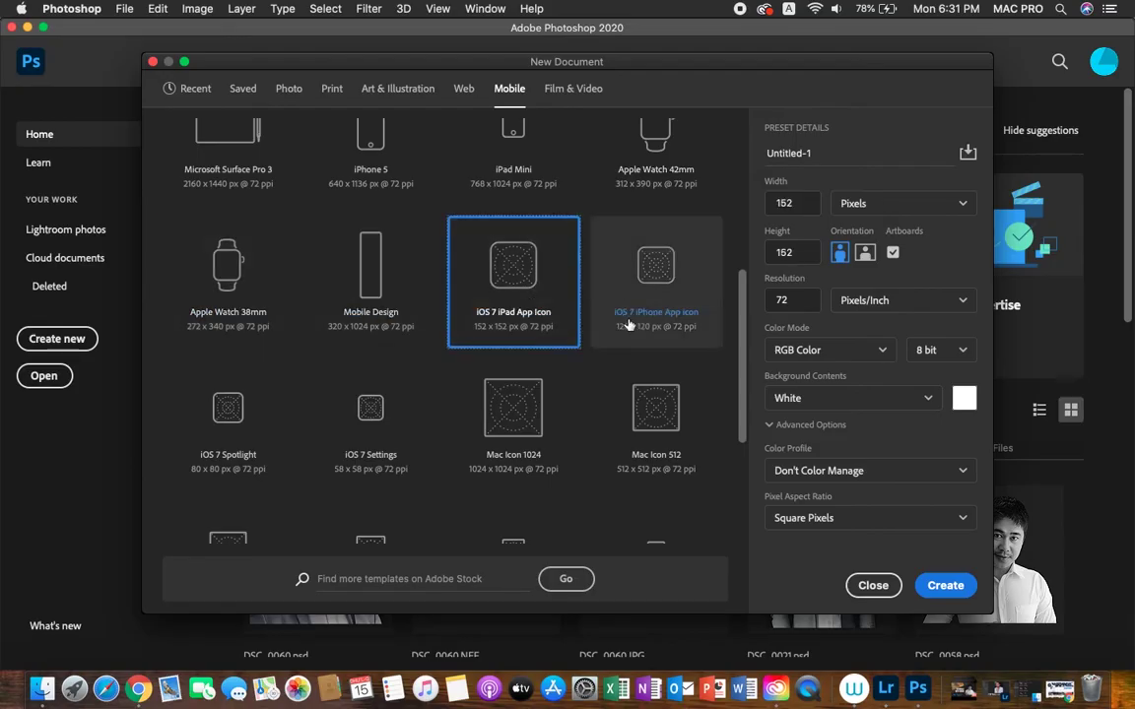
click(251, 433)
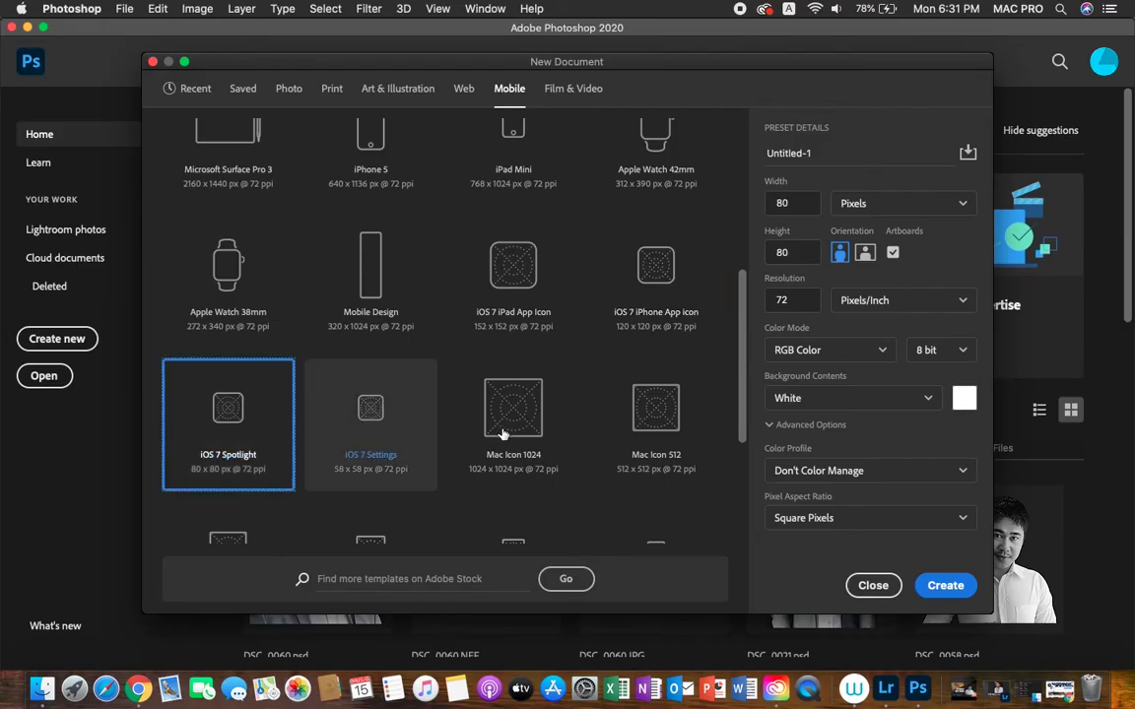
click(510, 436)
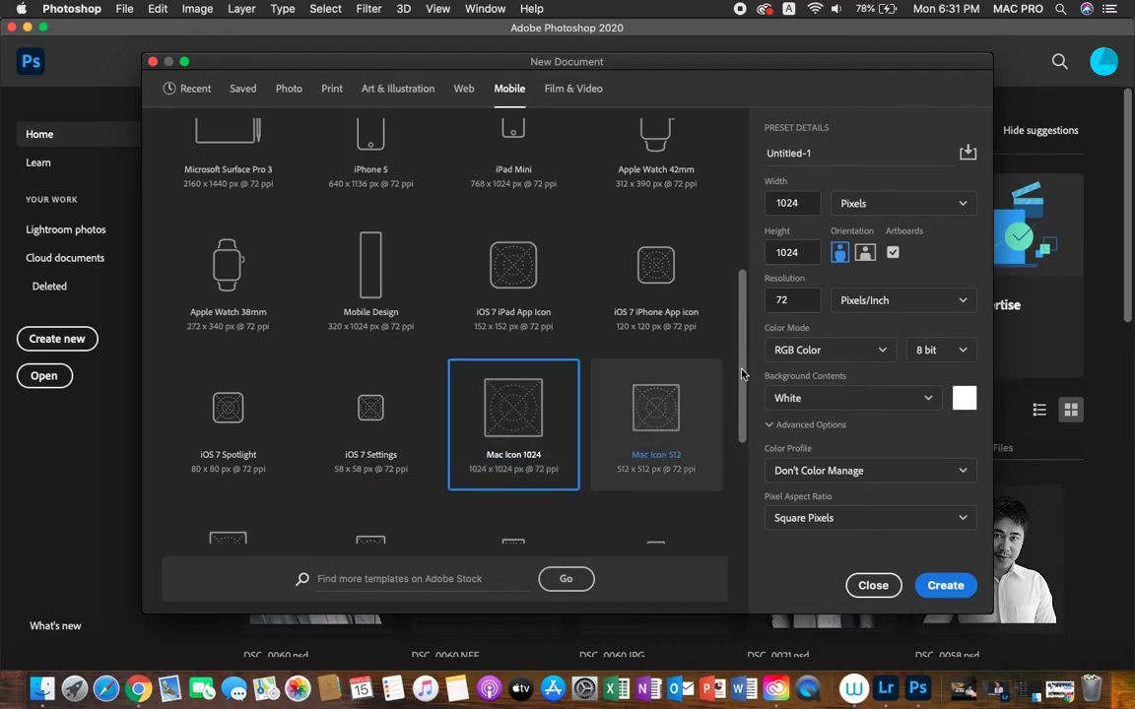
click(716, 394)
drag(746, 413, 748, 550)
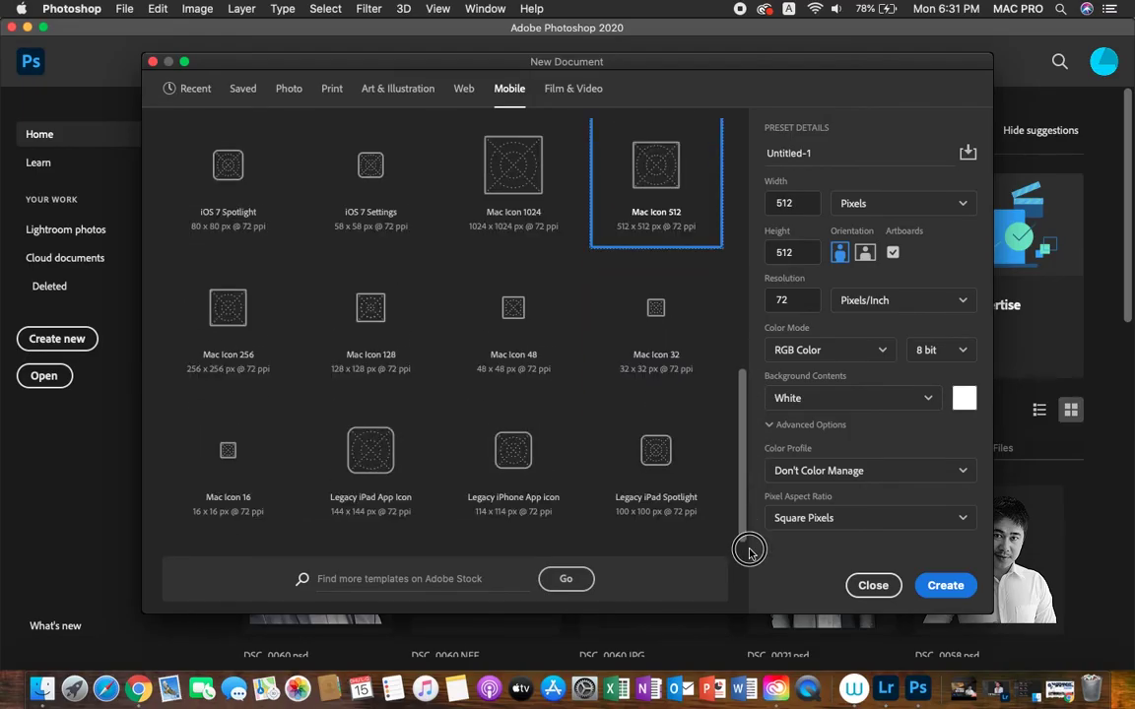
- Preview Mac Icon 256 to 32 sizes, finishing on Legacy iPad Spotlight at 100 x 100 px
click(225, 361)
click(375, 315)
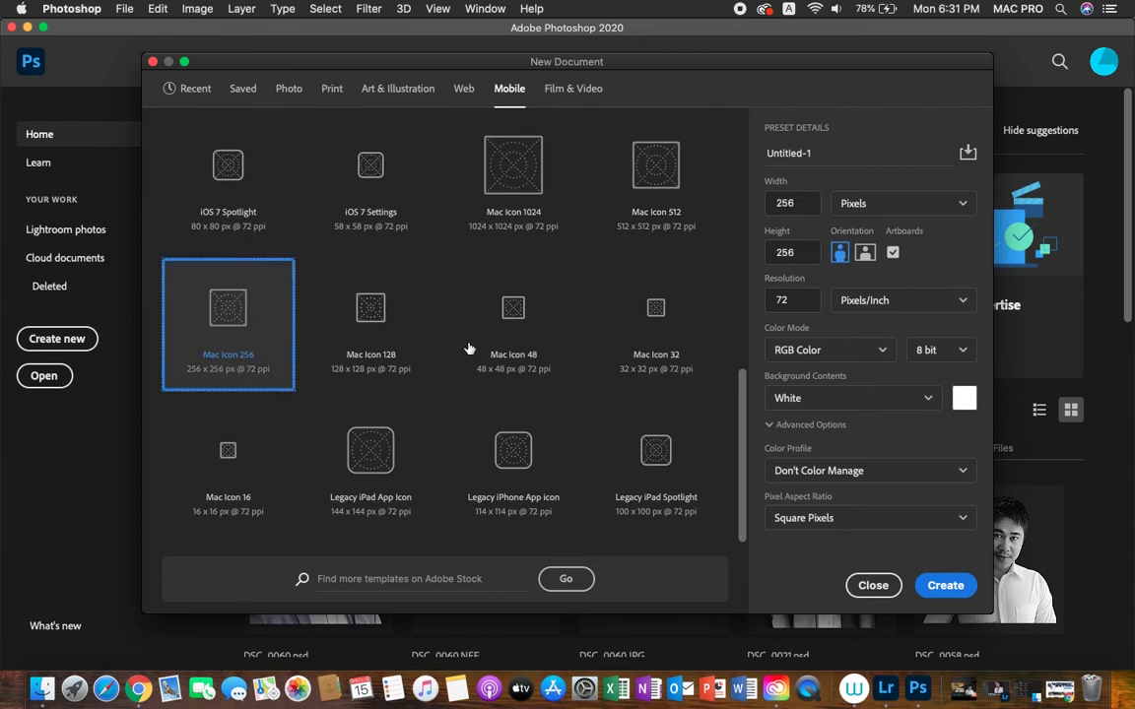
click(648, 361)
click(640, 360)
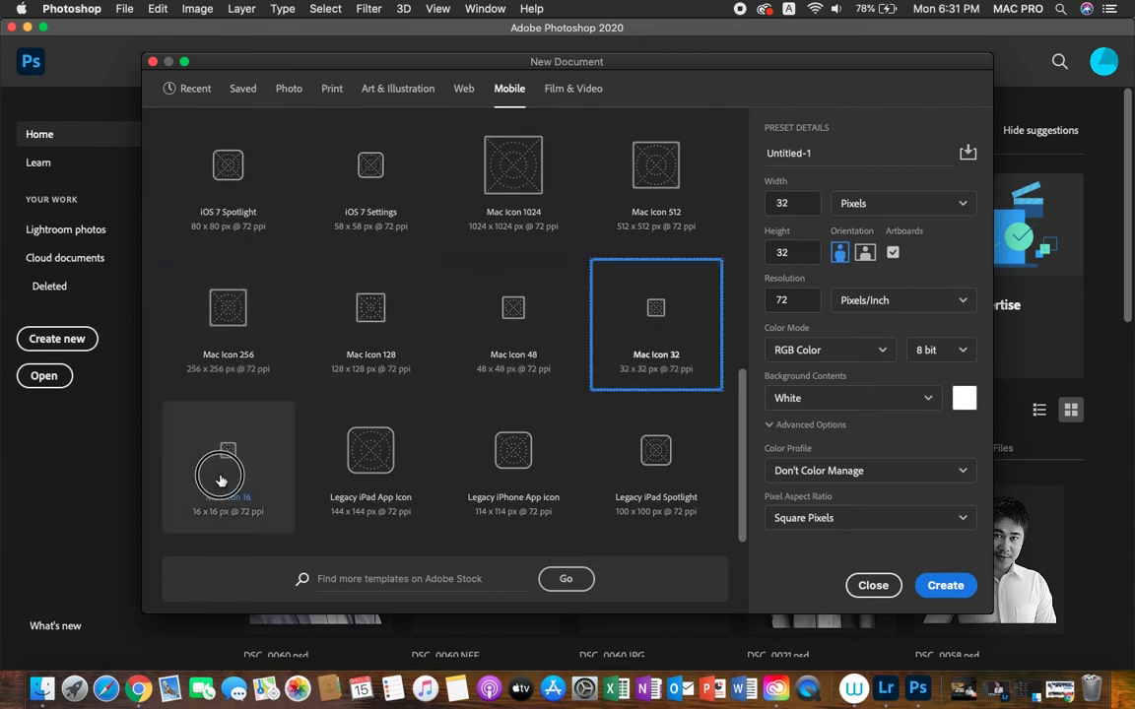
click(384, 478)
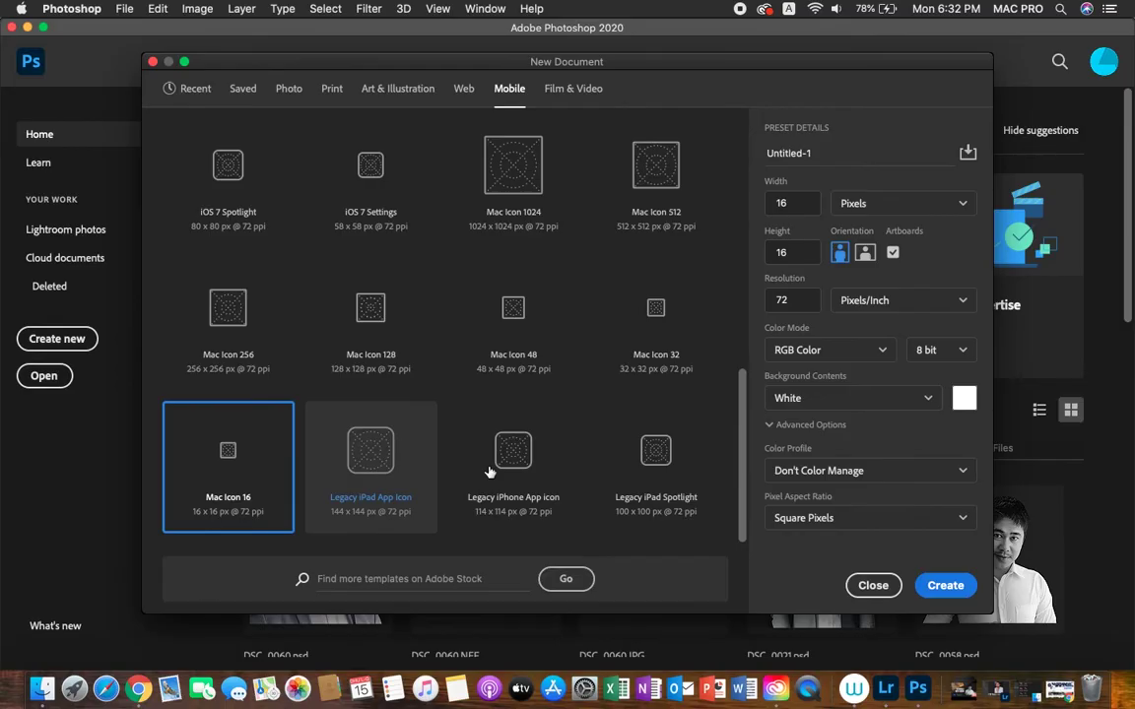
click(645, 465)
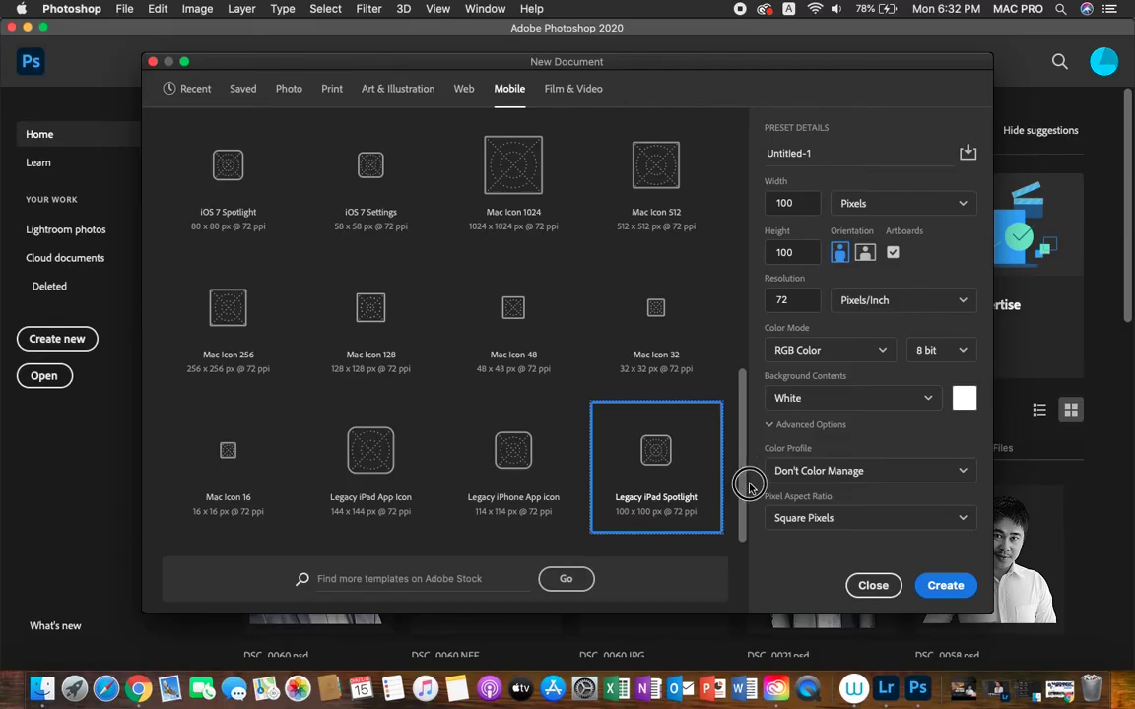
- Preview HDTV, 4K, 8K and NTSC DV Film & Video presets, choosing NTSC DV Widescreen 720 x 480 px
click(568, 89)
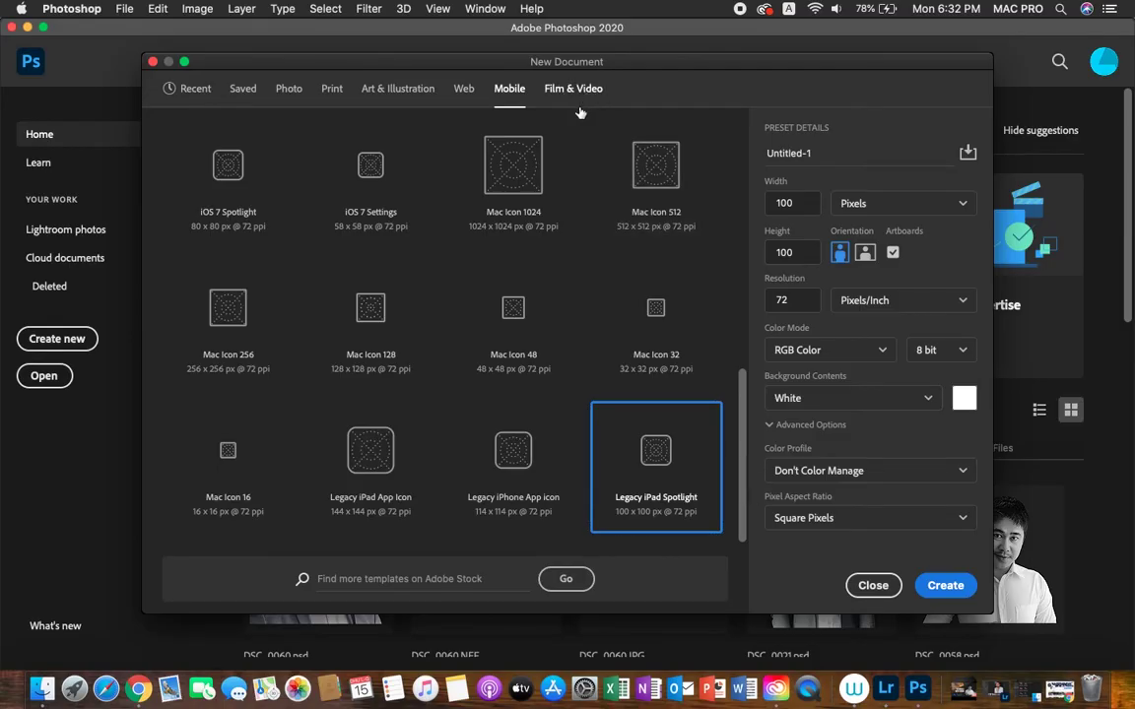
click(369, 252)
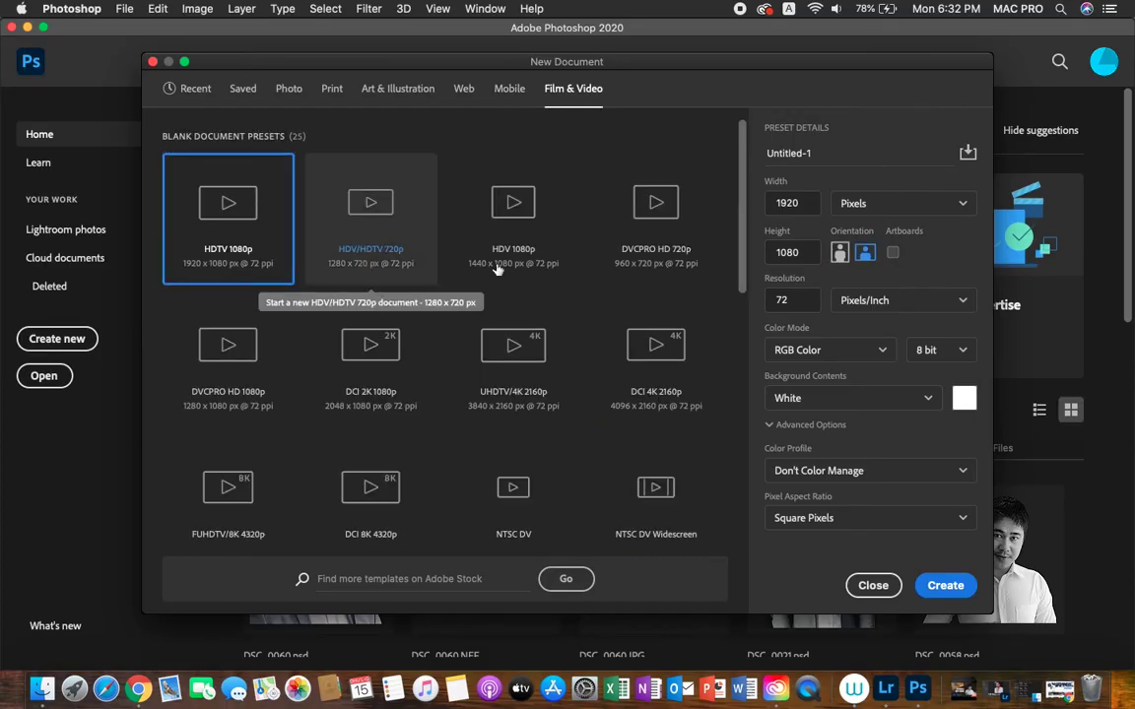
click(244, 254)
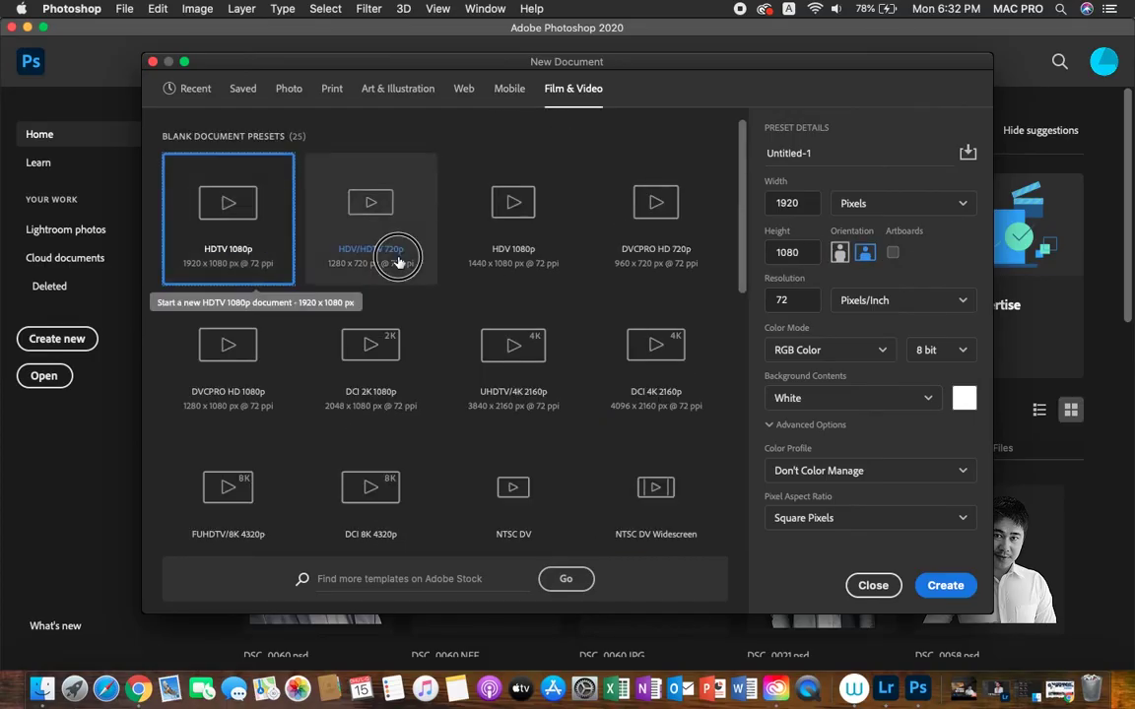
click(656, 266)
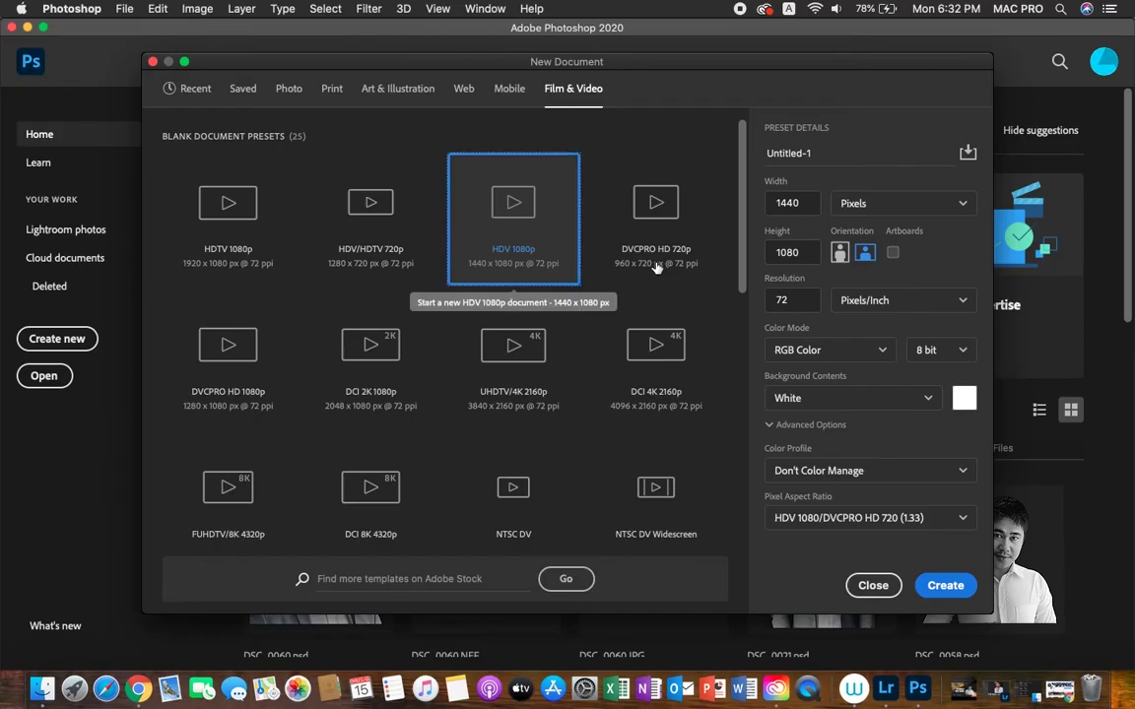
click(382, 387)
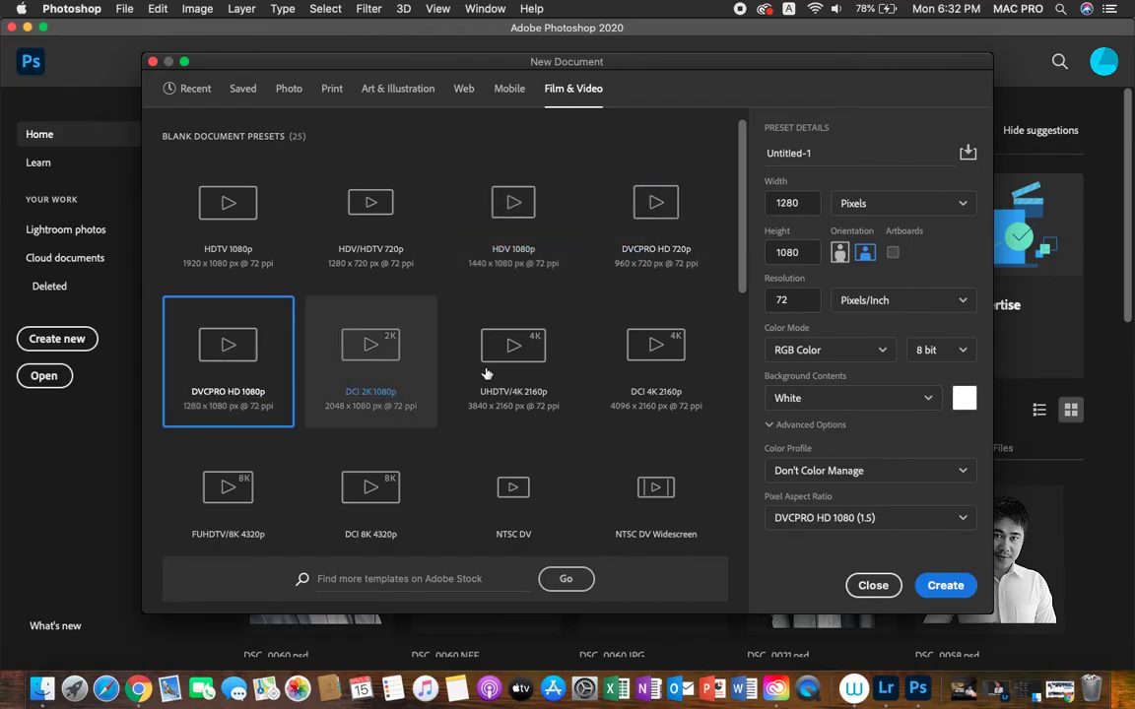
click(647, 384)
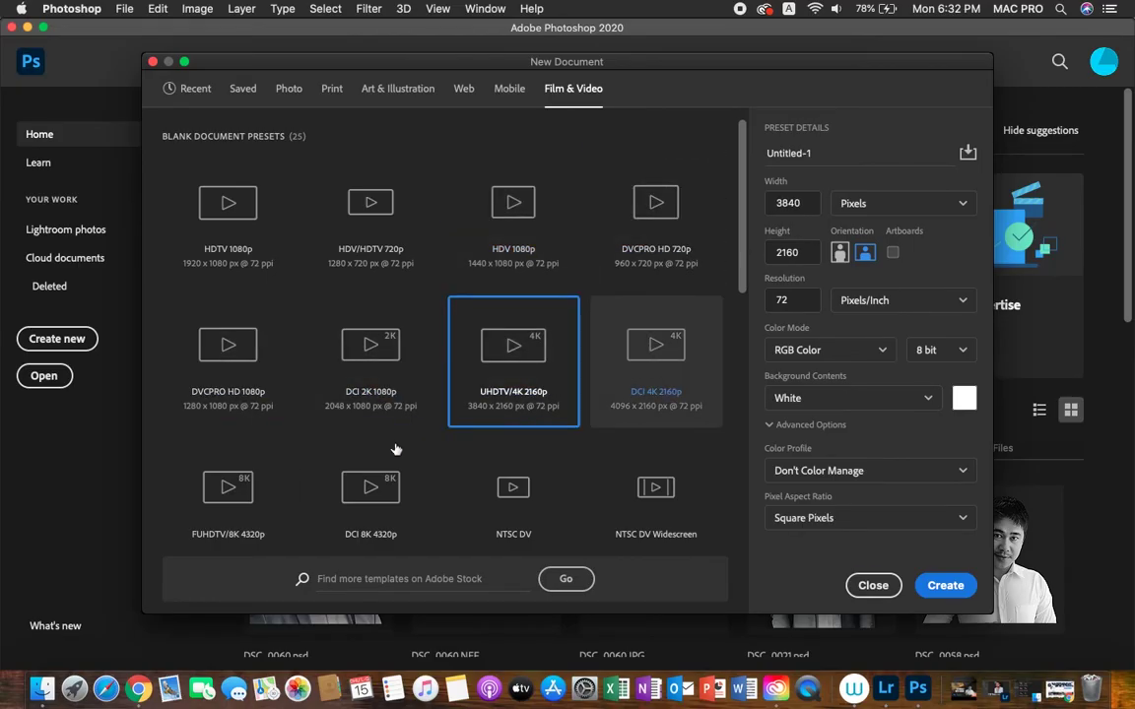
click(274, 497)
click(483, 489)
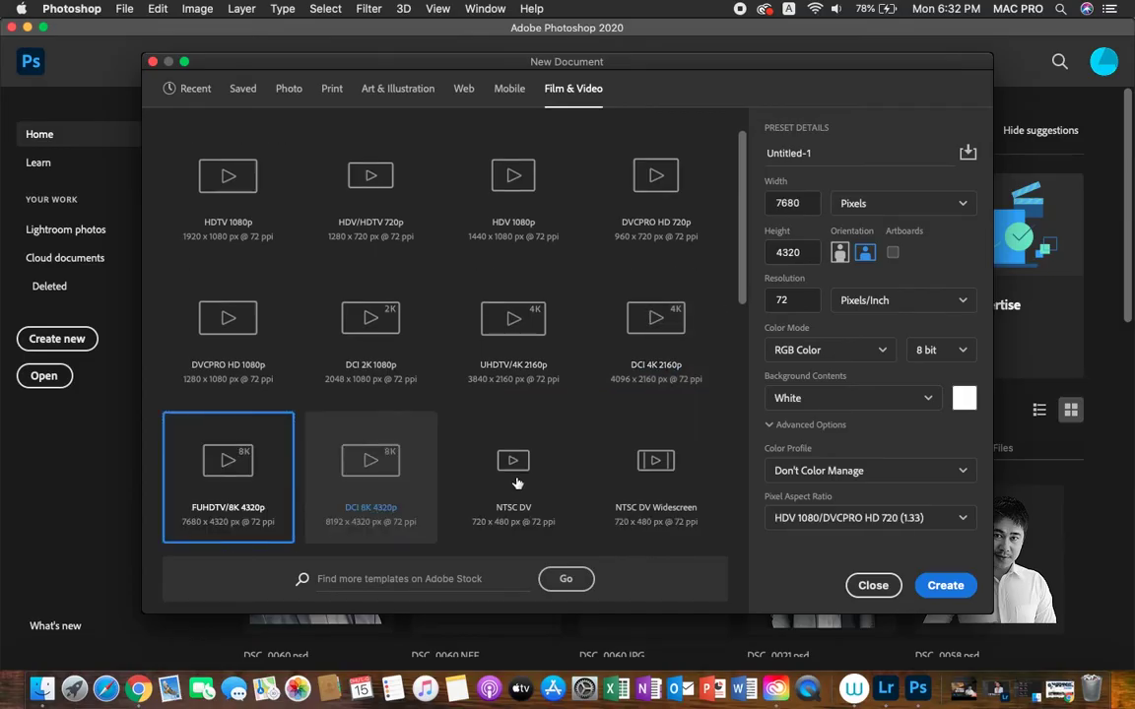
click(658, 463)
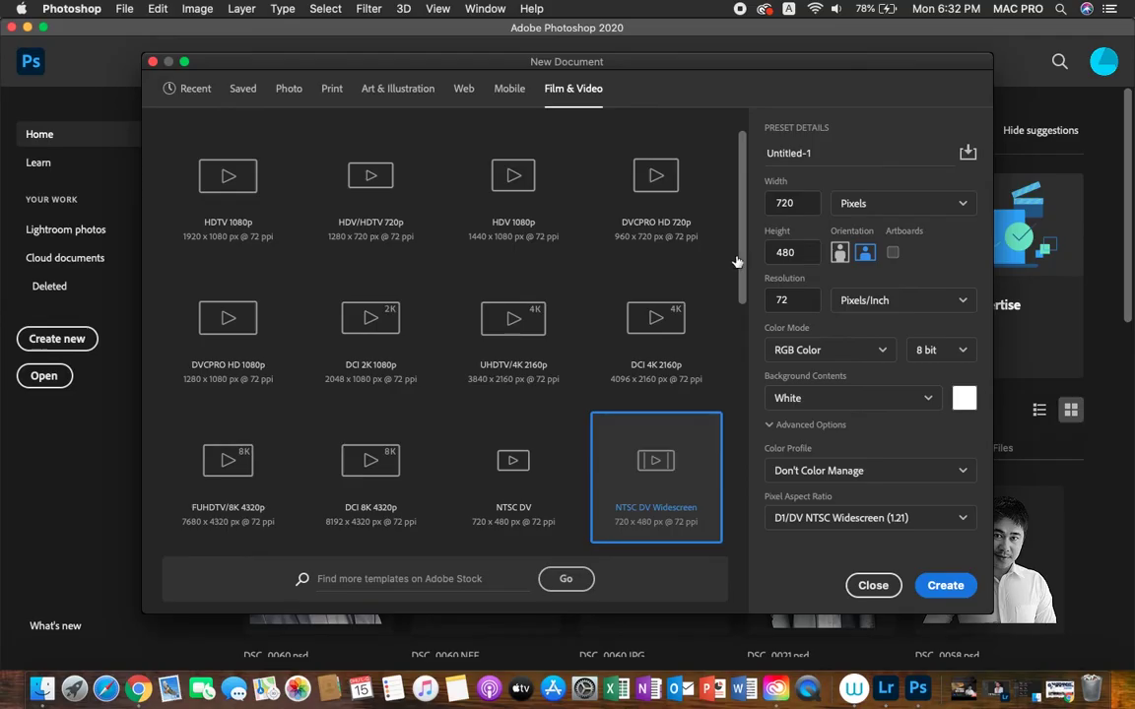
scroll(737, 256, down, 2)
scroll(746, 414, down, 2)
scroll(746, 414, down, 5)
scroll(750, 458, down, 3)
scroll(749, 474, down, 1)
scroll(756, 497, down, 1)
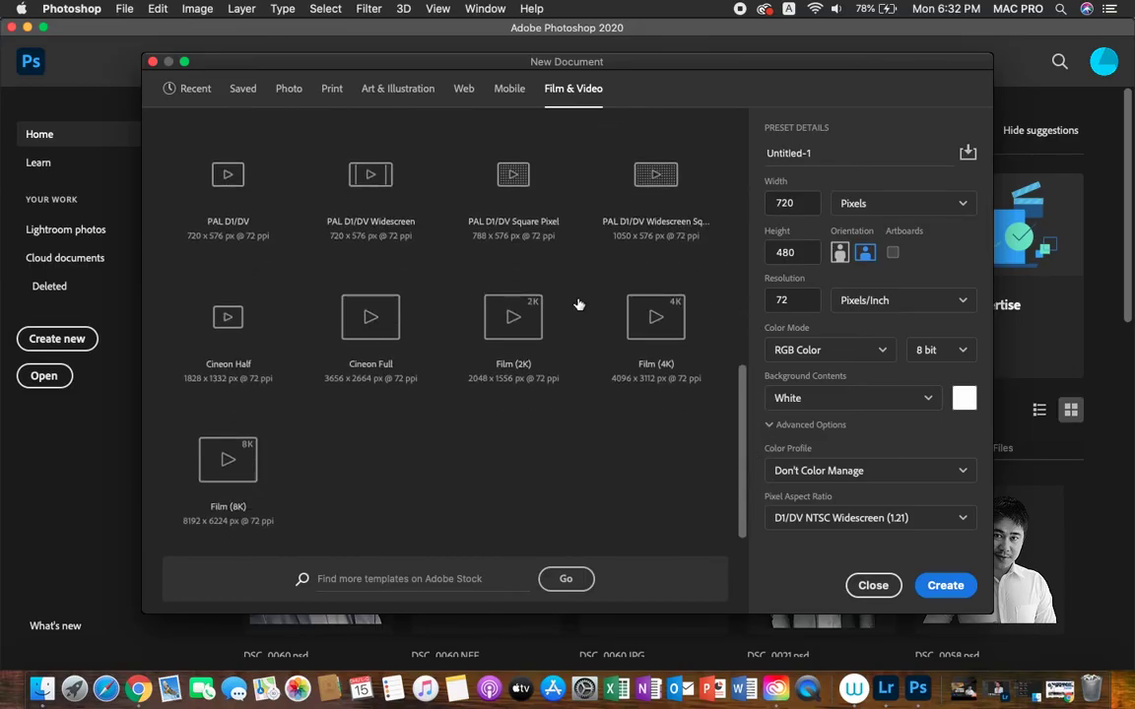
- Choose Default Photoshop Size, keeping resolution in pixels per centimetre and RGB Color mode
click(287, 102)
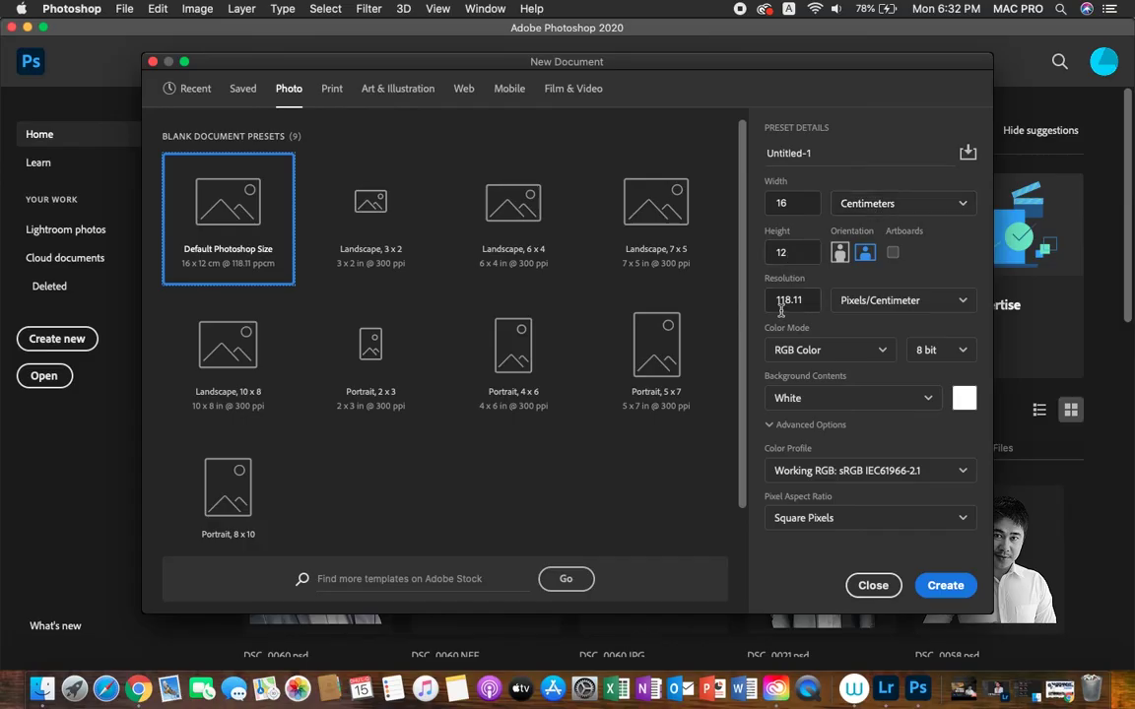
click(905, 300)
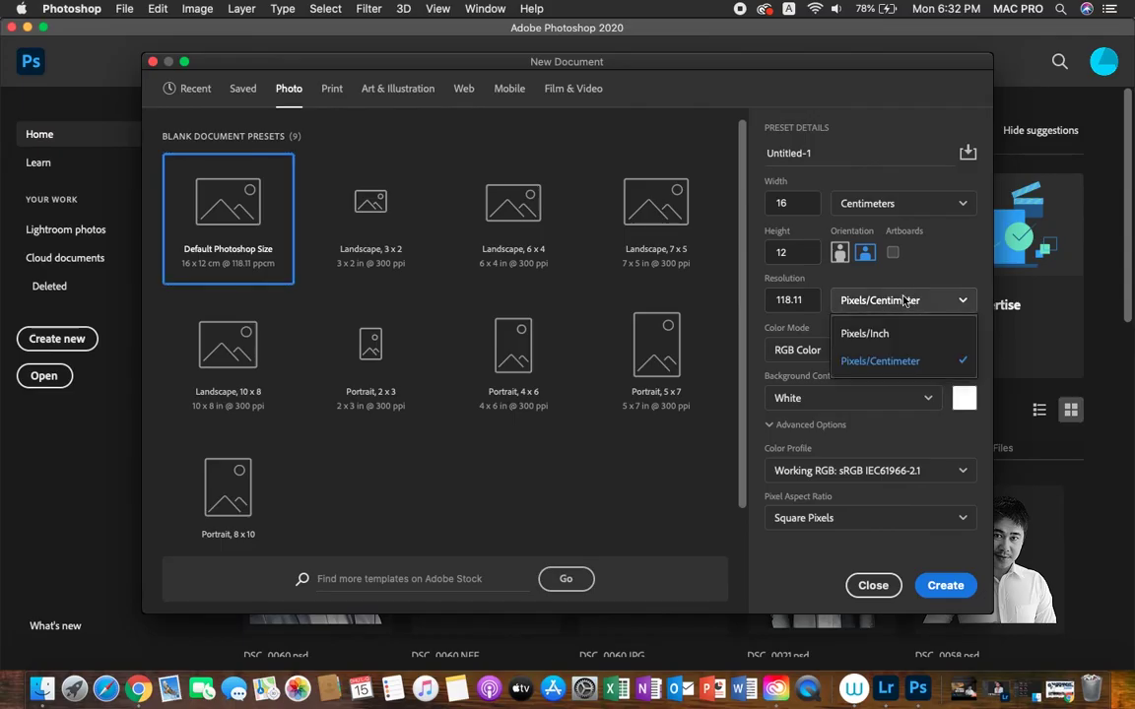
click(789, 328)
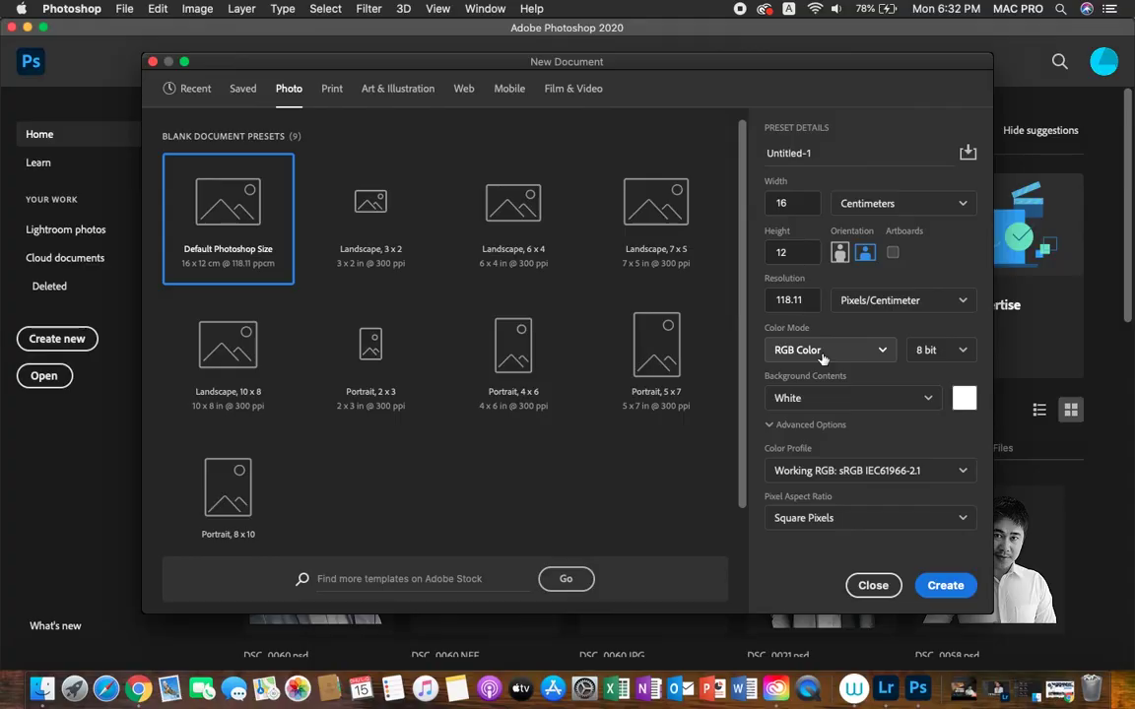
click(821, 357)
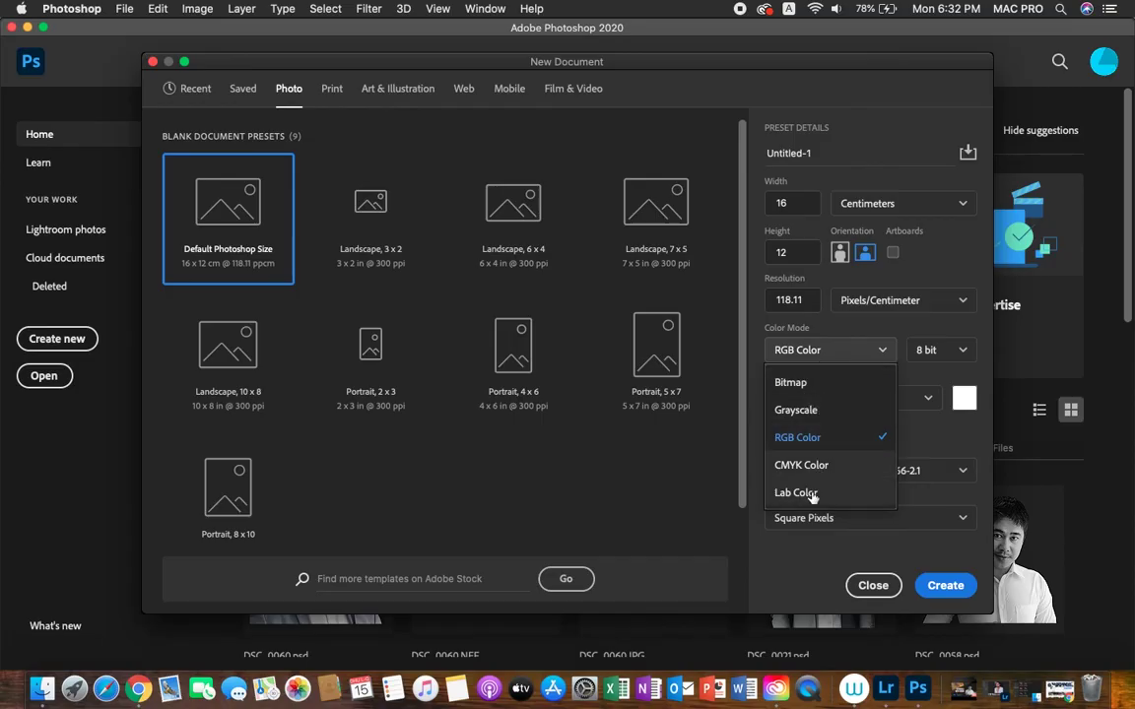
click(813, 436)
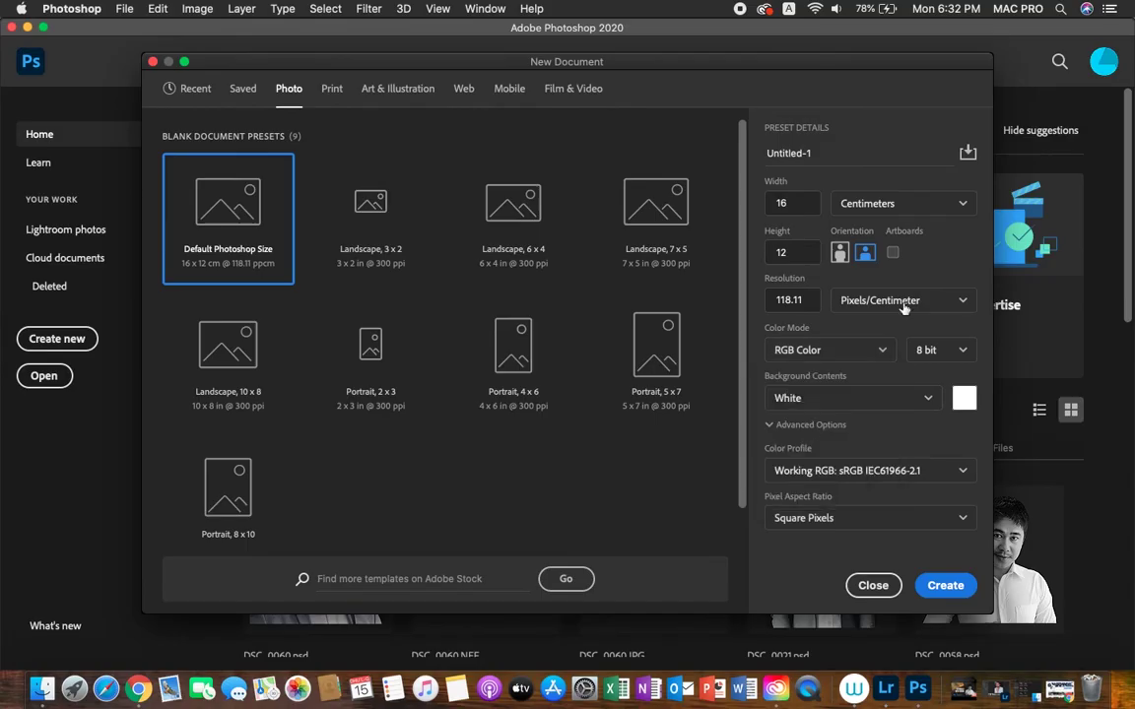
- Keep the bit depth at 8 bit and view the Background Contents choices
click(935, 351)
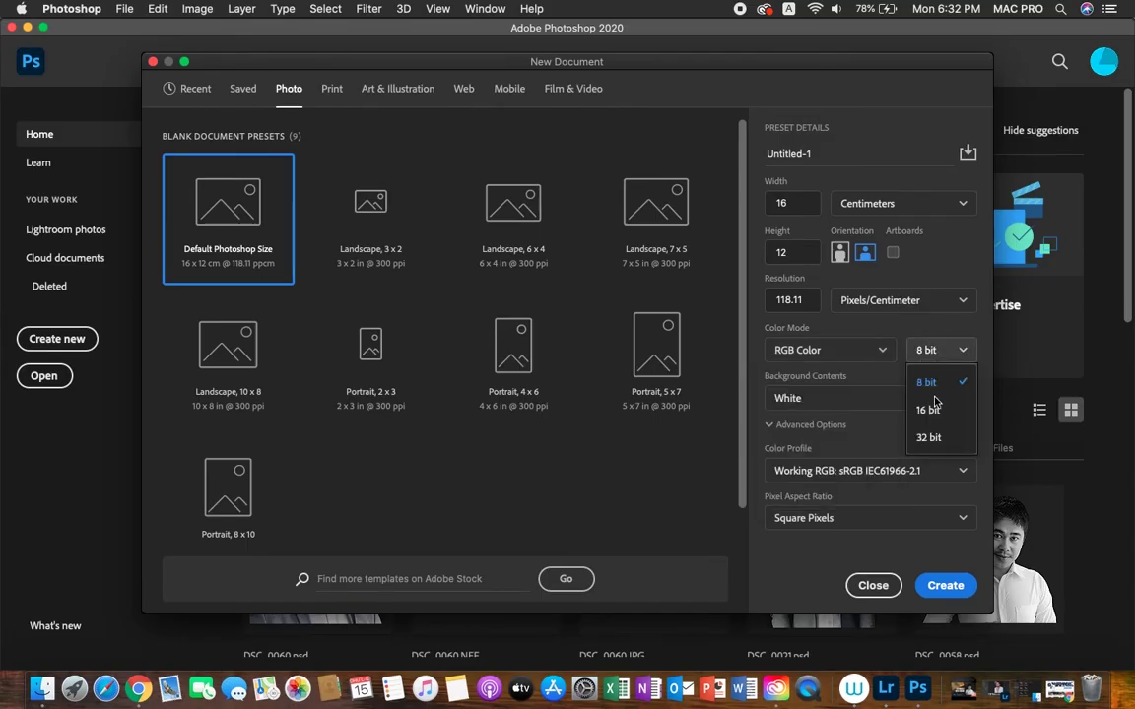
click(934, 382)
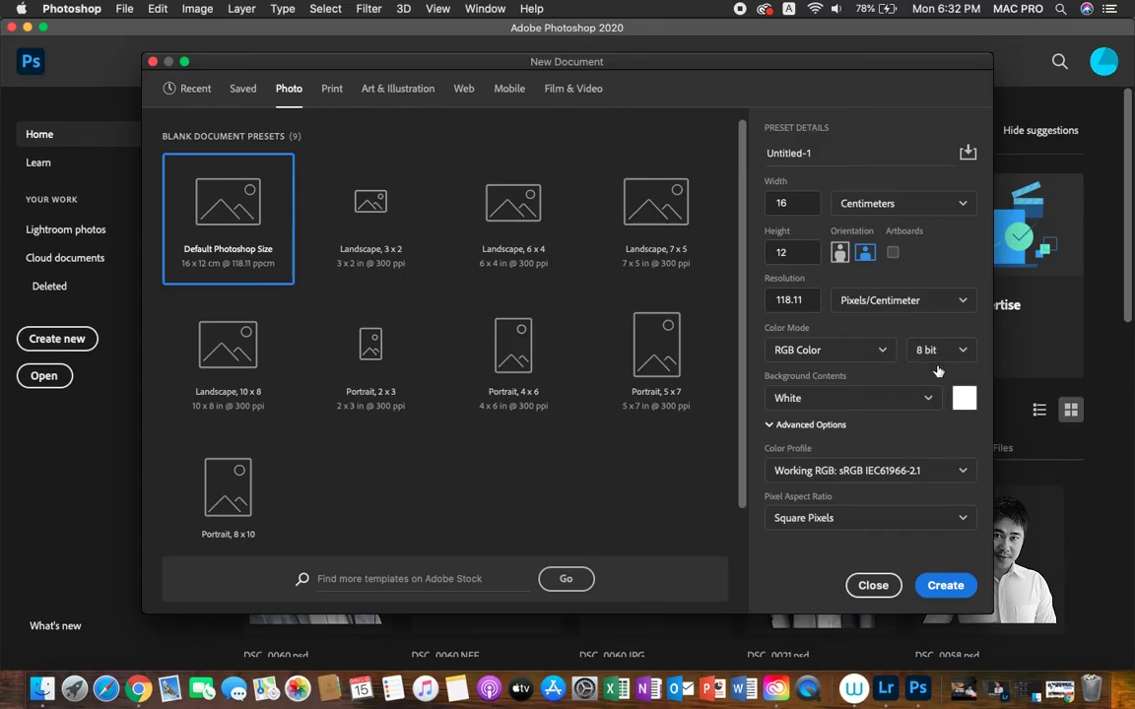
click(932, 353)
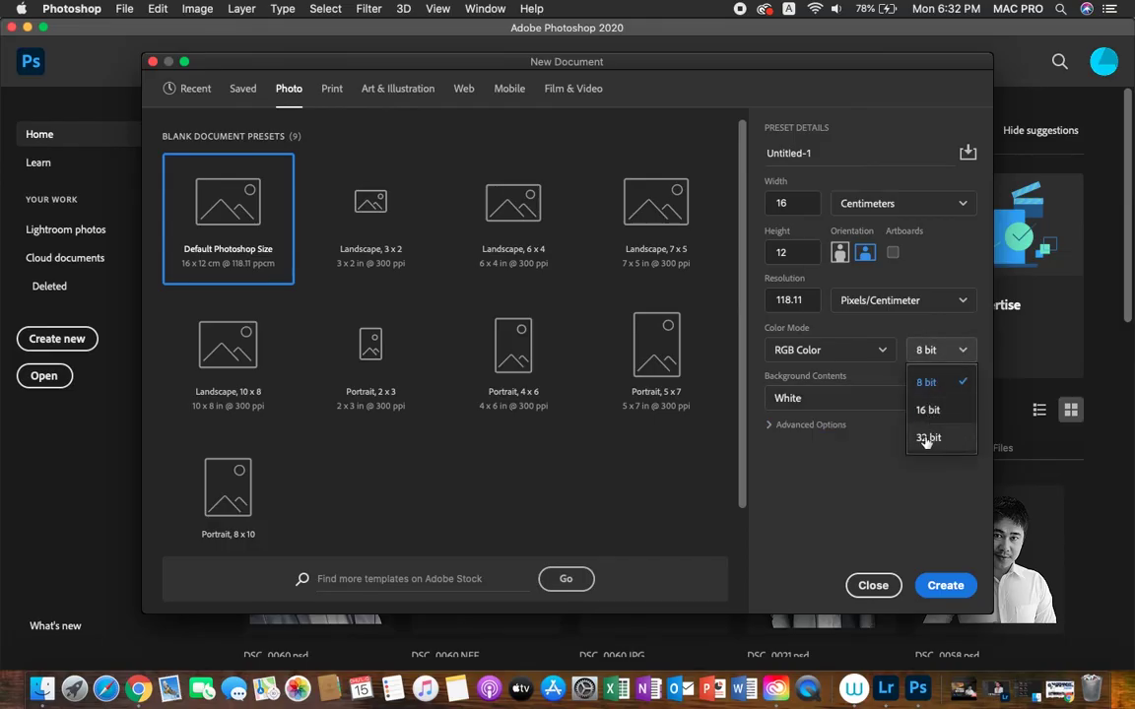
click(883, 396)
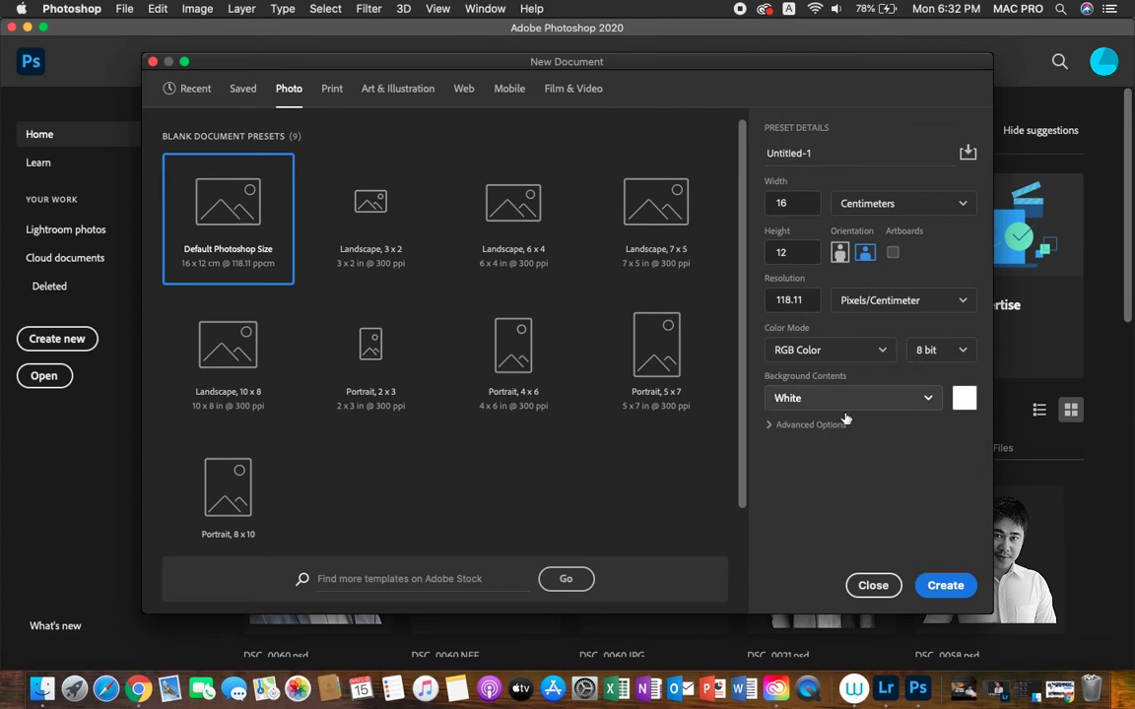
click(848, 398)
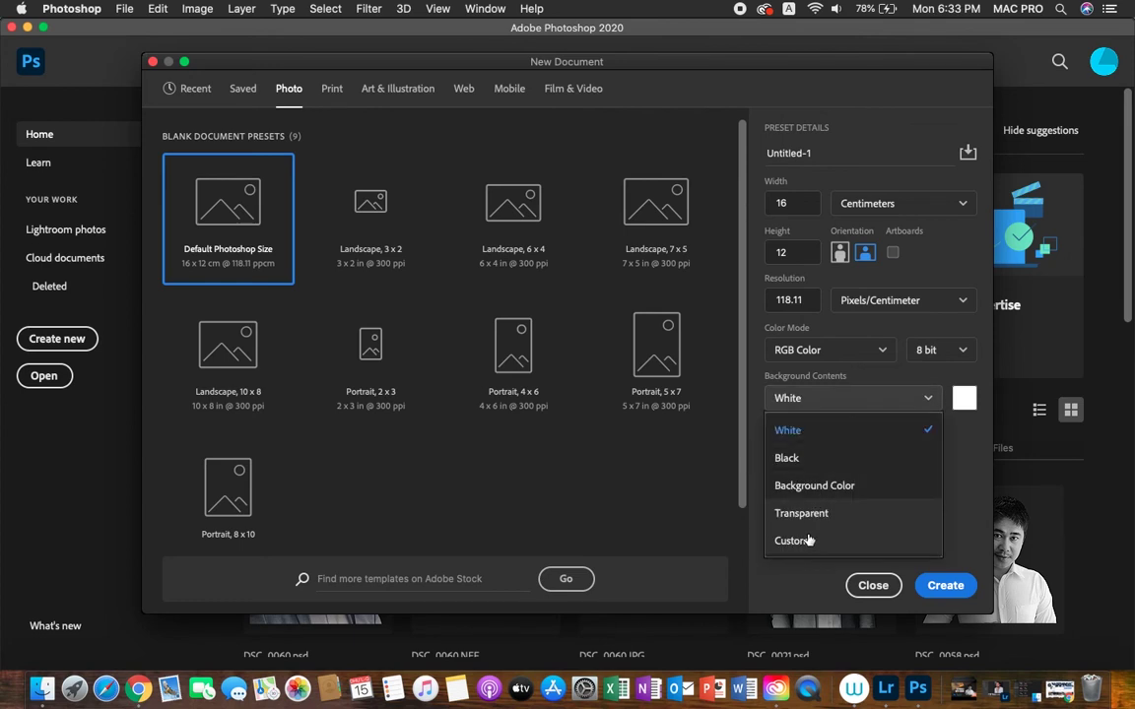
- Keep the White background, expand Advanced Options and try the PAL/SECAM colour profile
click(807, 562)
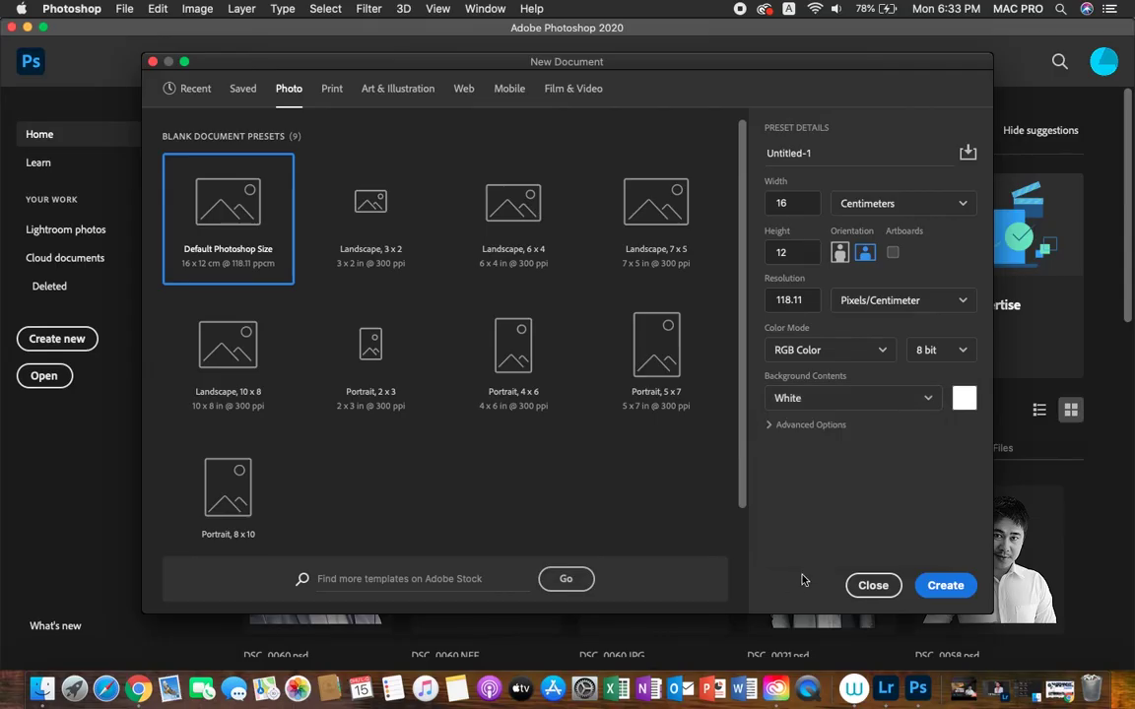
click(803, 425)
click(790, 471)
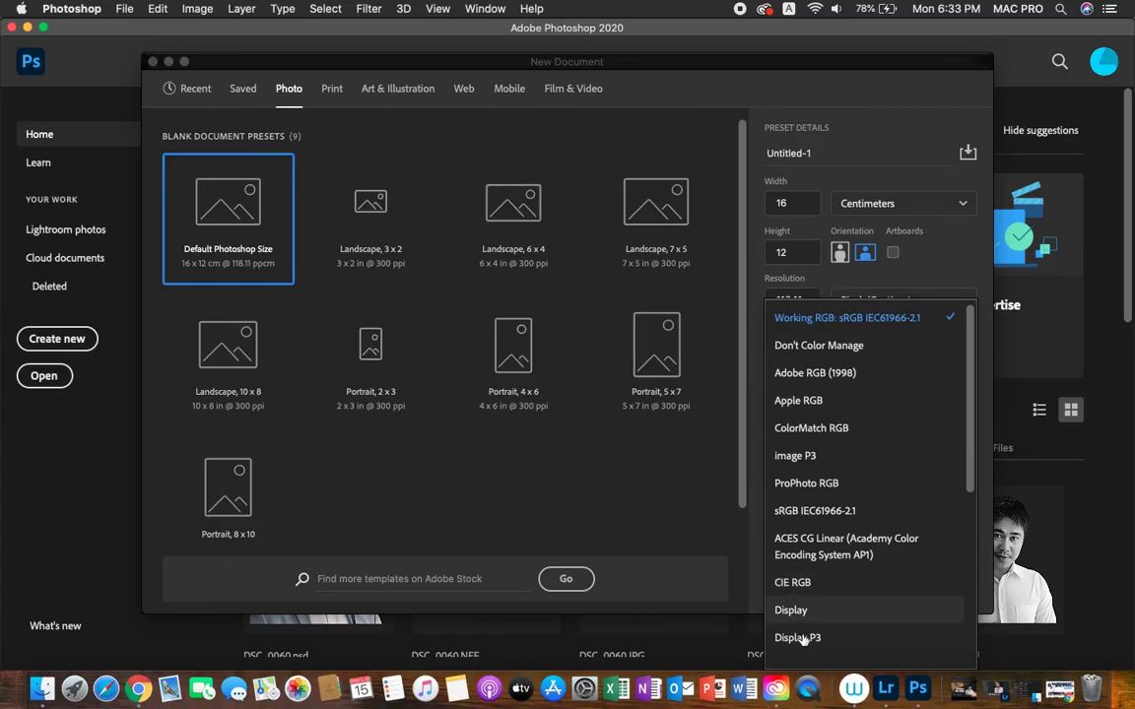
drag(973, 427, 973, 546)
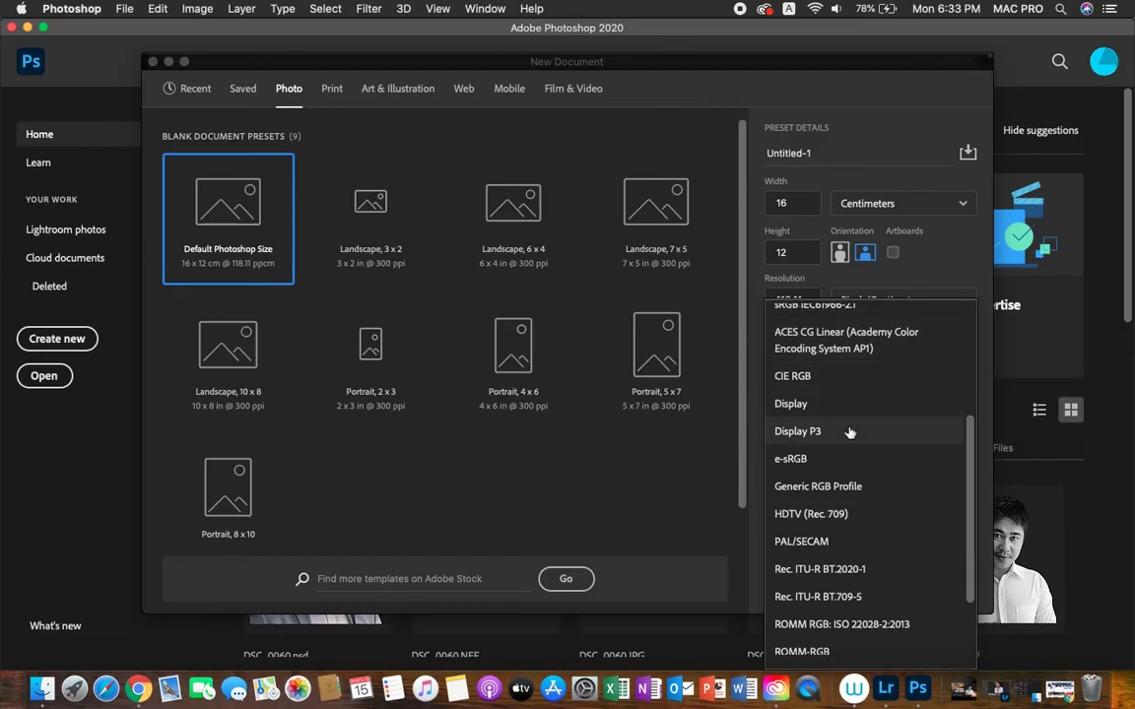
click(837, 541)
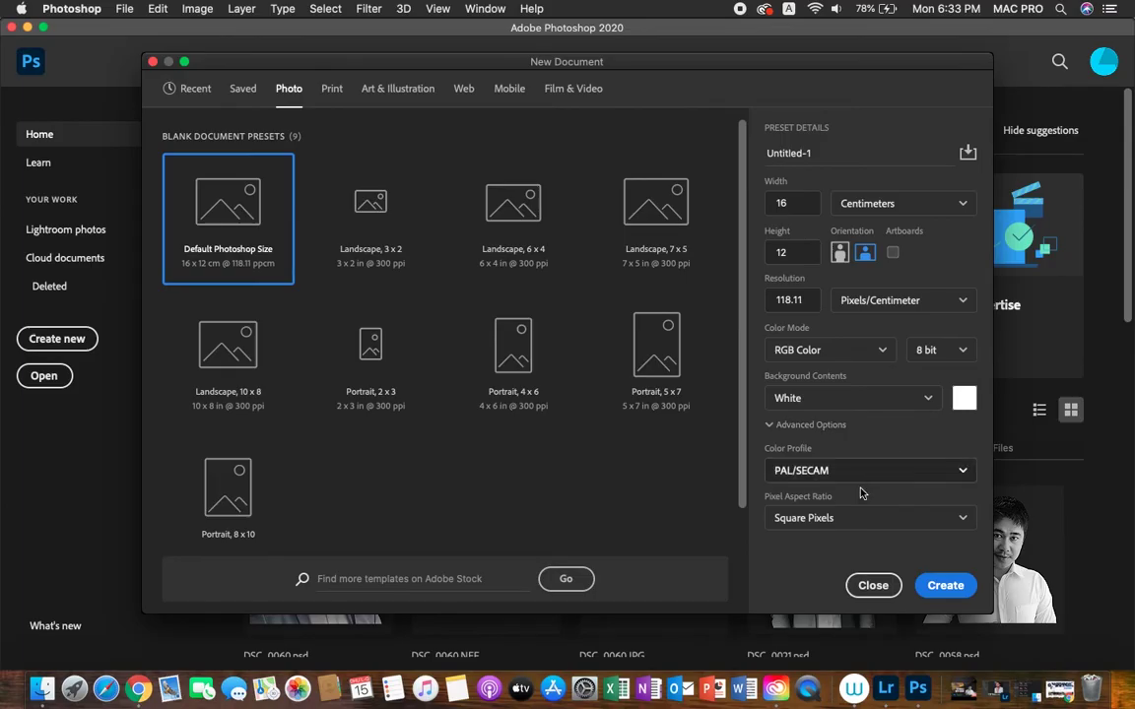
- Restore the Working RGB: sRGB IEC61966-2.1 profile and keep Square Pixels aspect ratio
click(858, 472)
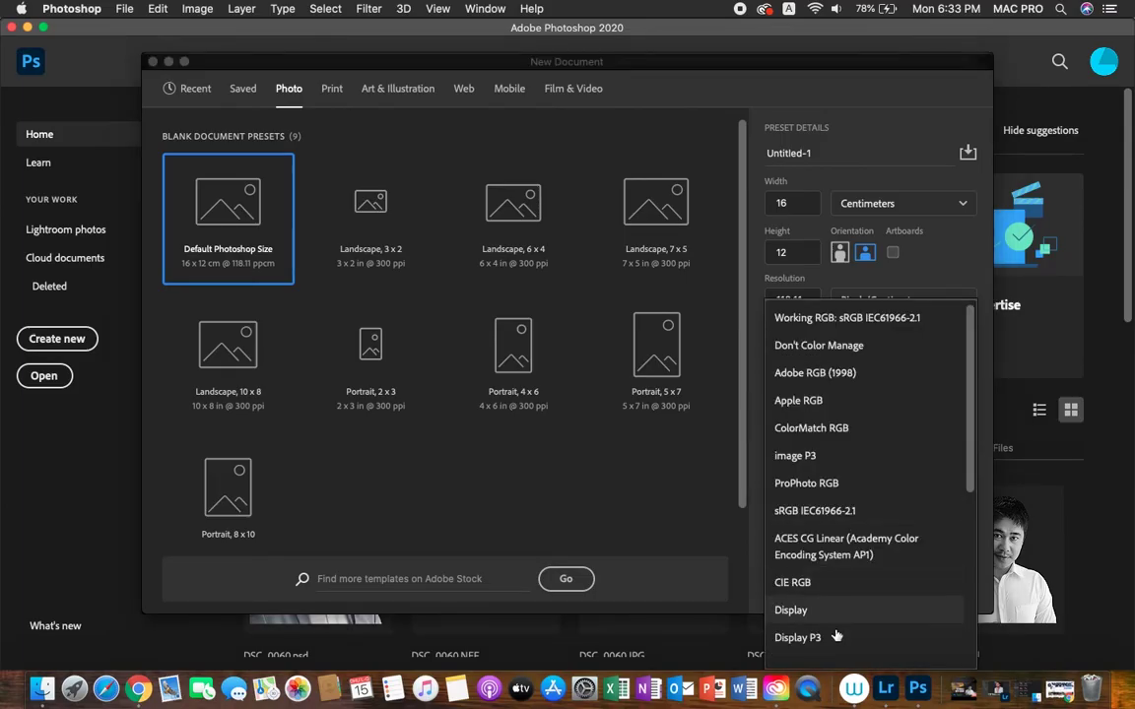
drag(970, 469, 967, 635)
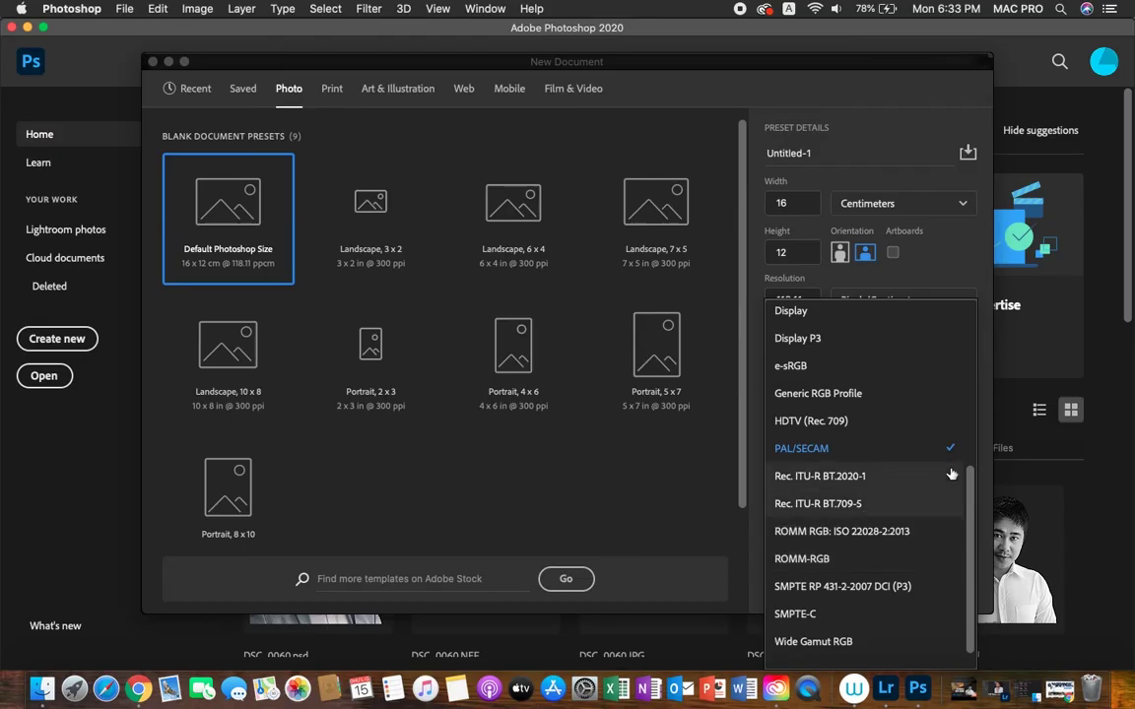
drag(971, 478, 975, 286)
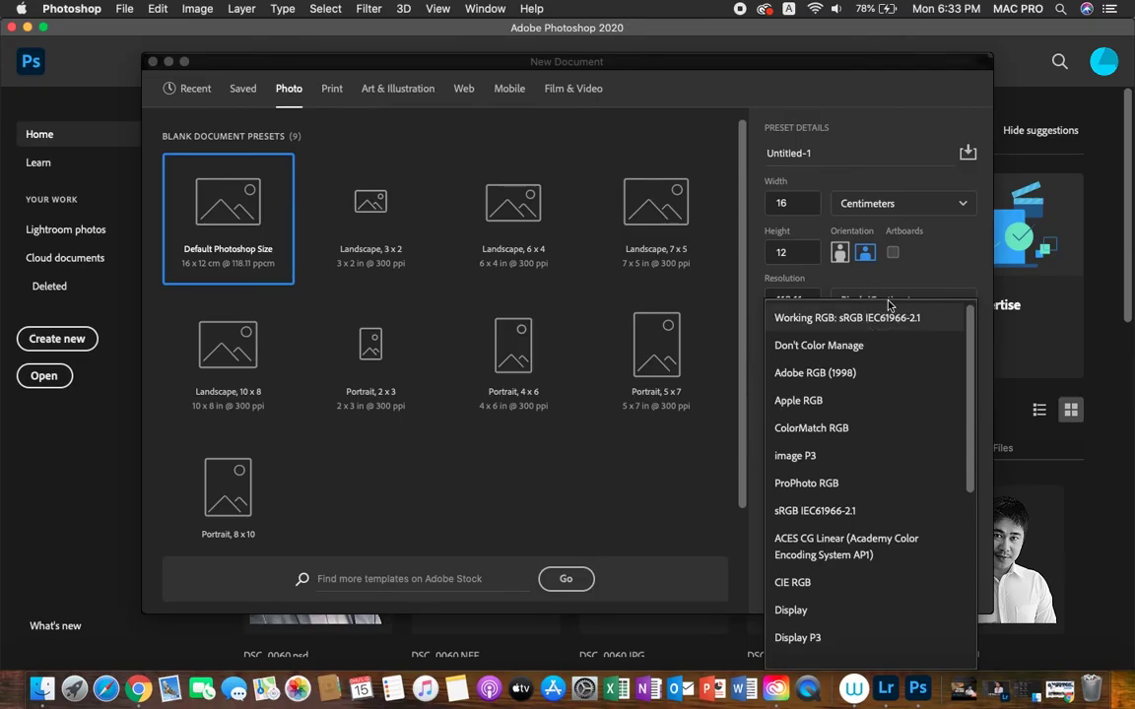
click(889, 307)
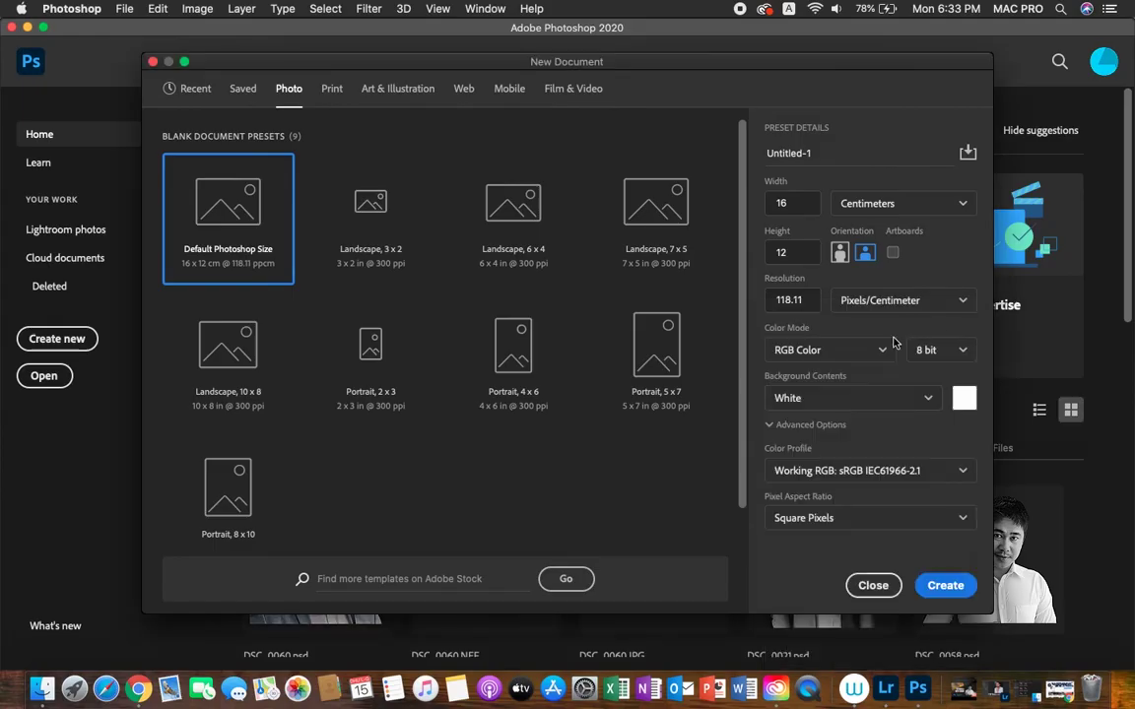
click(843, 520)
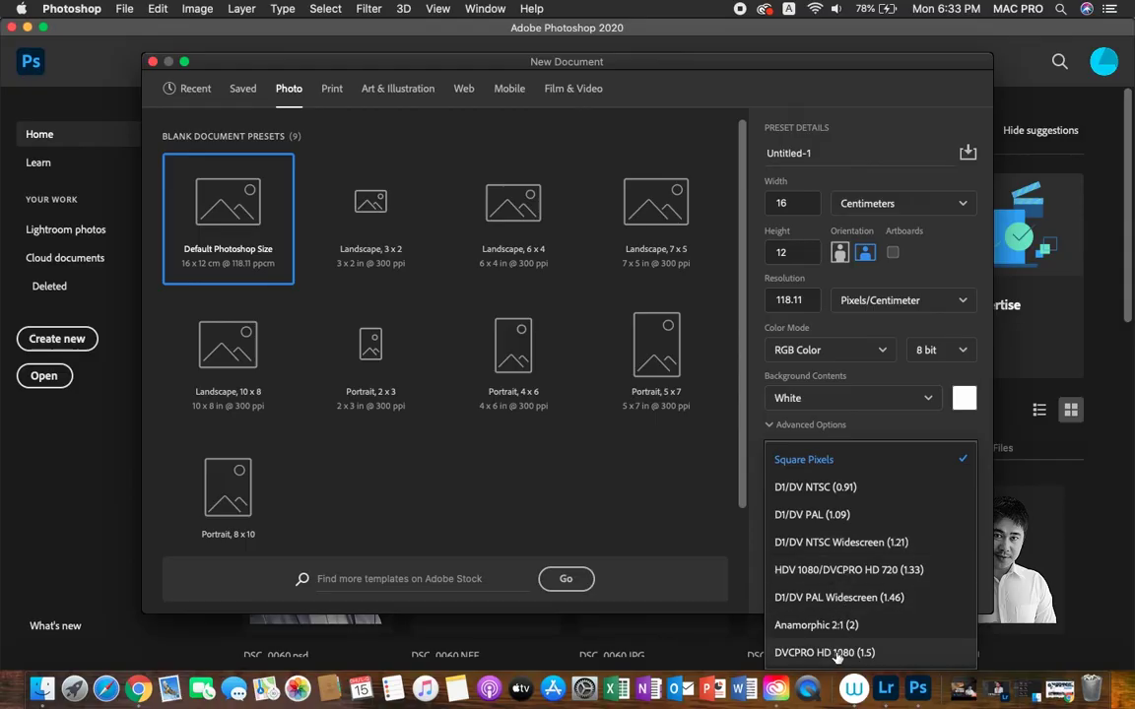
click(865, 460)
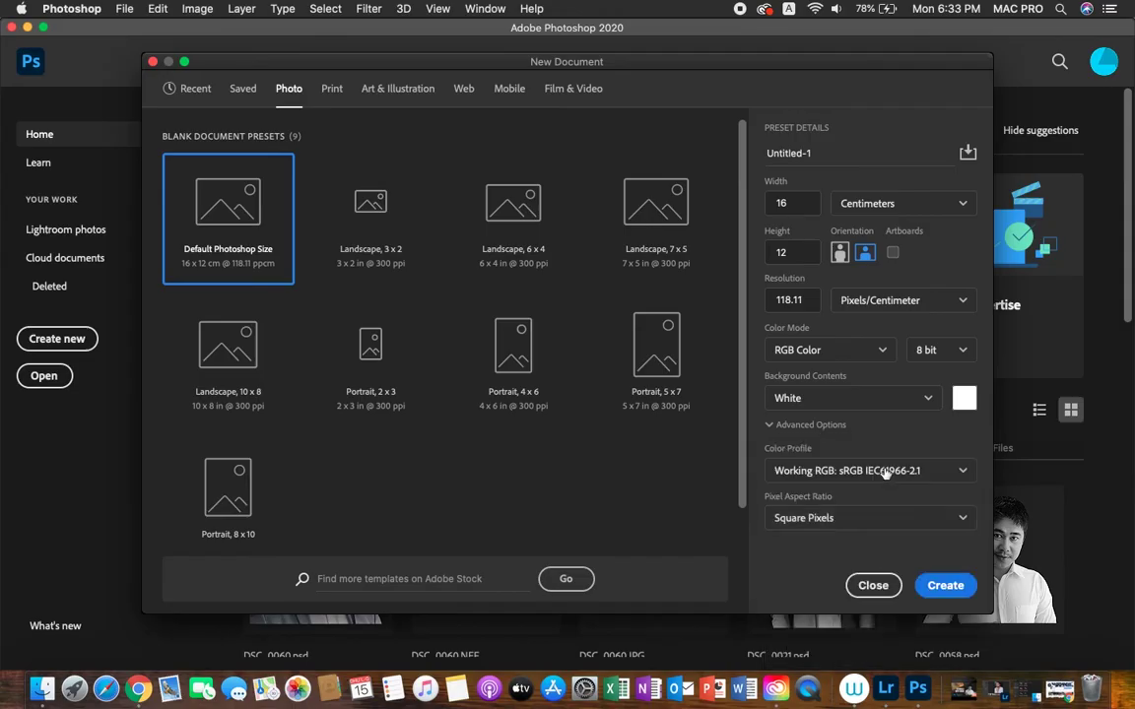
- Create the blank white Untitled-1 canvas, 1890 x 1417 px at 118.11 ppcm
click(941, 586)
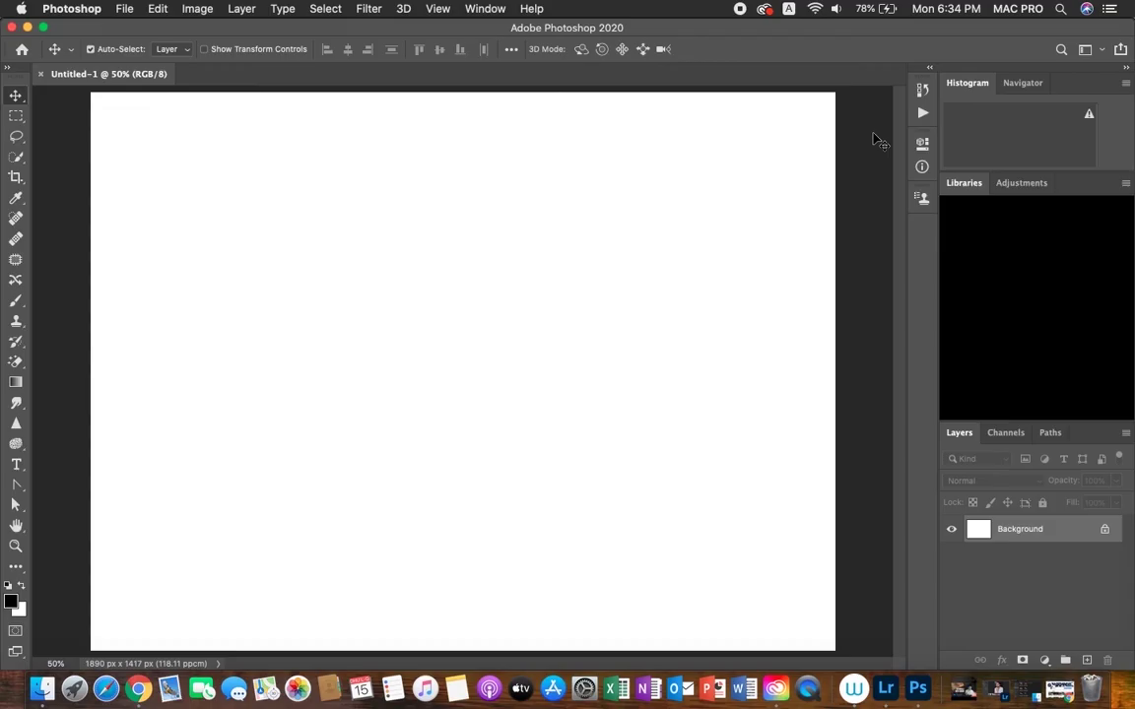
click(124, 9)
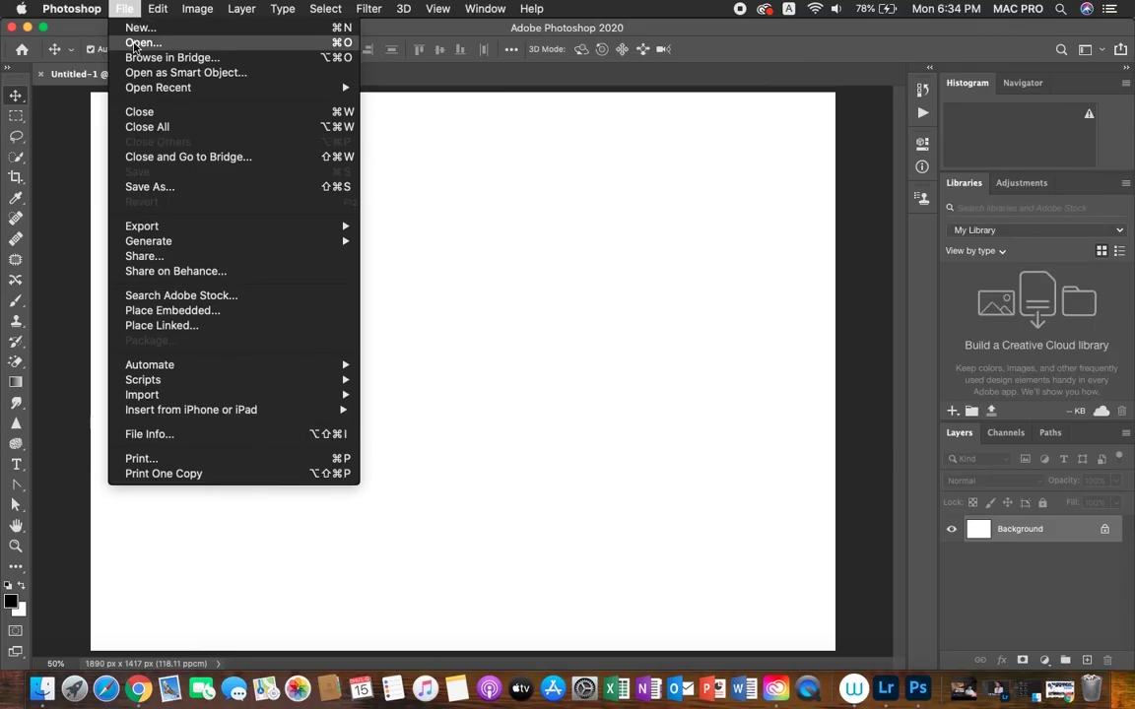
- Open the raw photo DSC_0035.NEF from the 100D53010 folder via File > Open
click(136, 43)
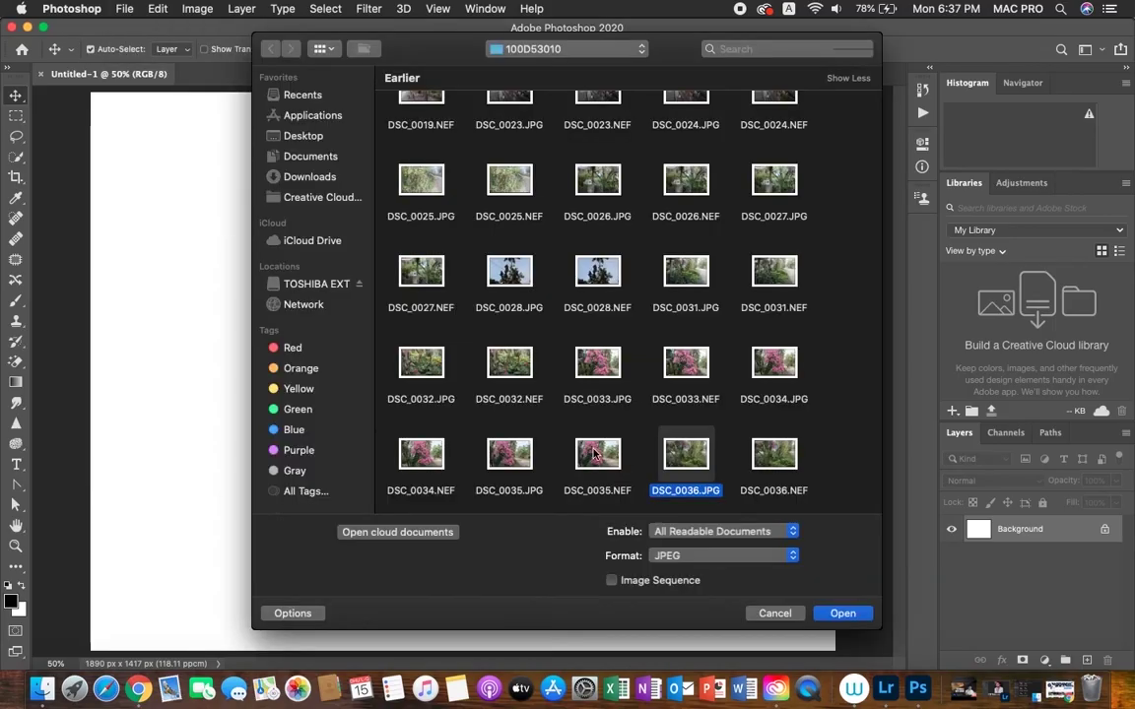
click(593, 453)
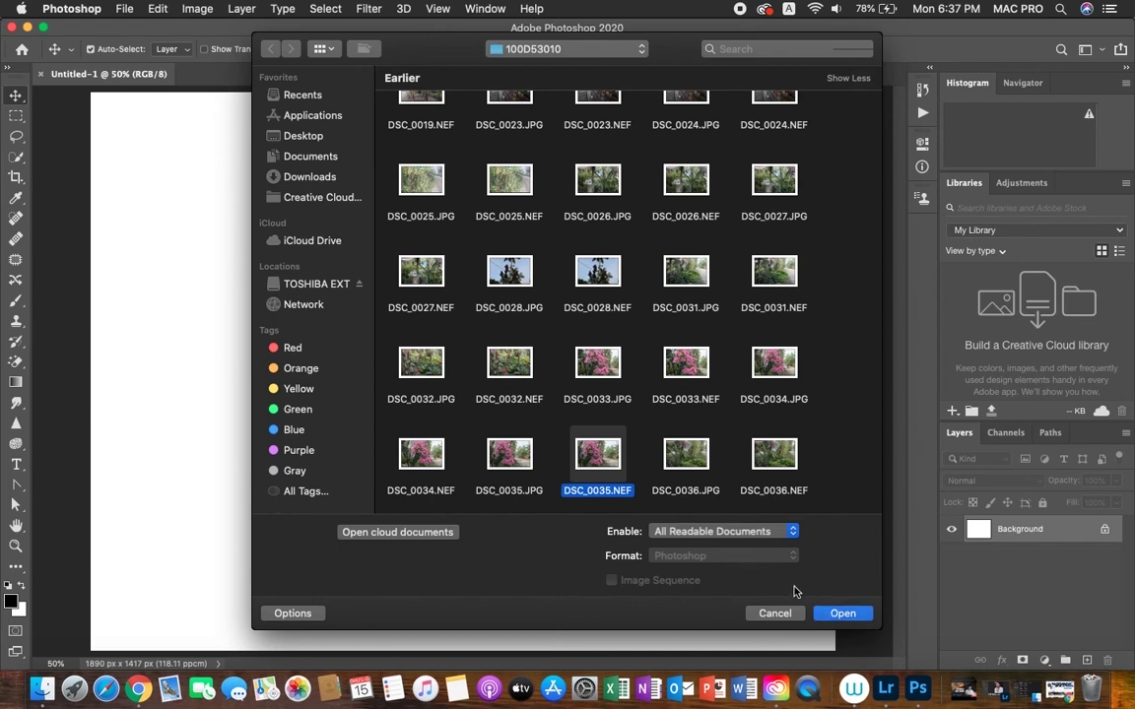
click(837, 613)
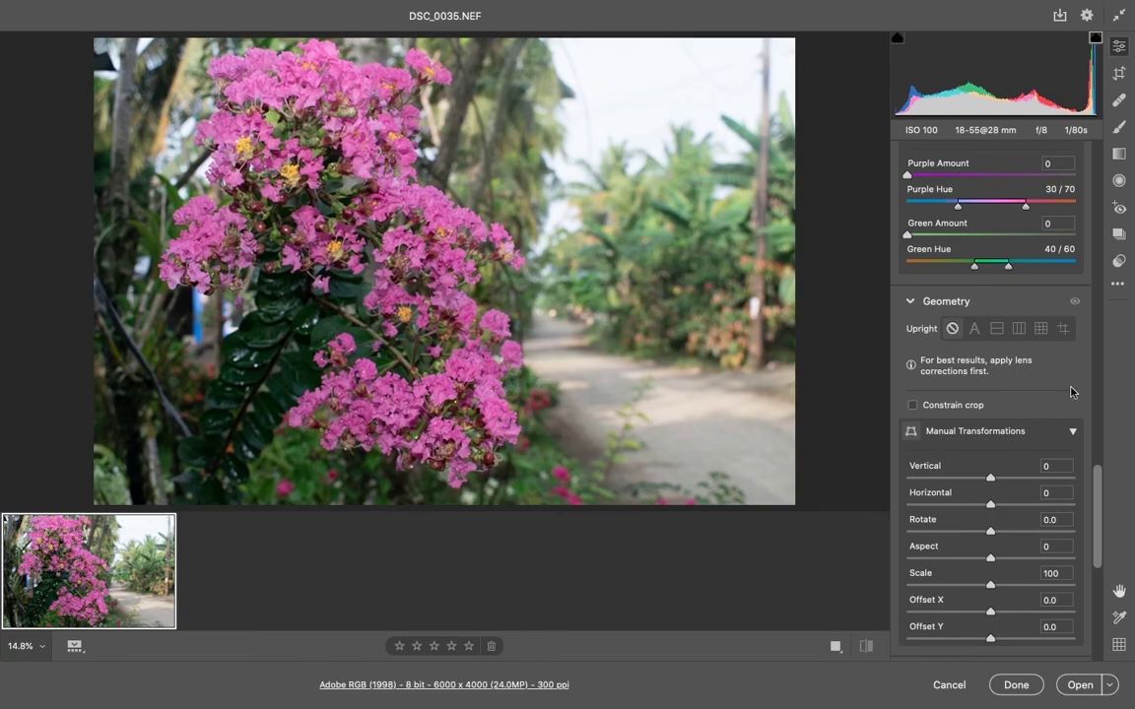
- Switch the white balance from Daylight to Auto (temperature 5350, tint 0)
drag(1092, 498, 1094, 144)
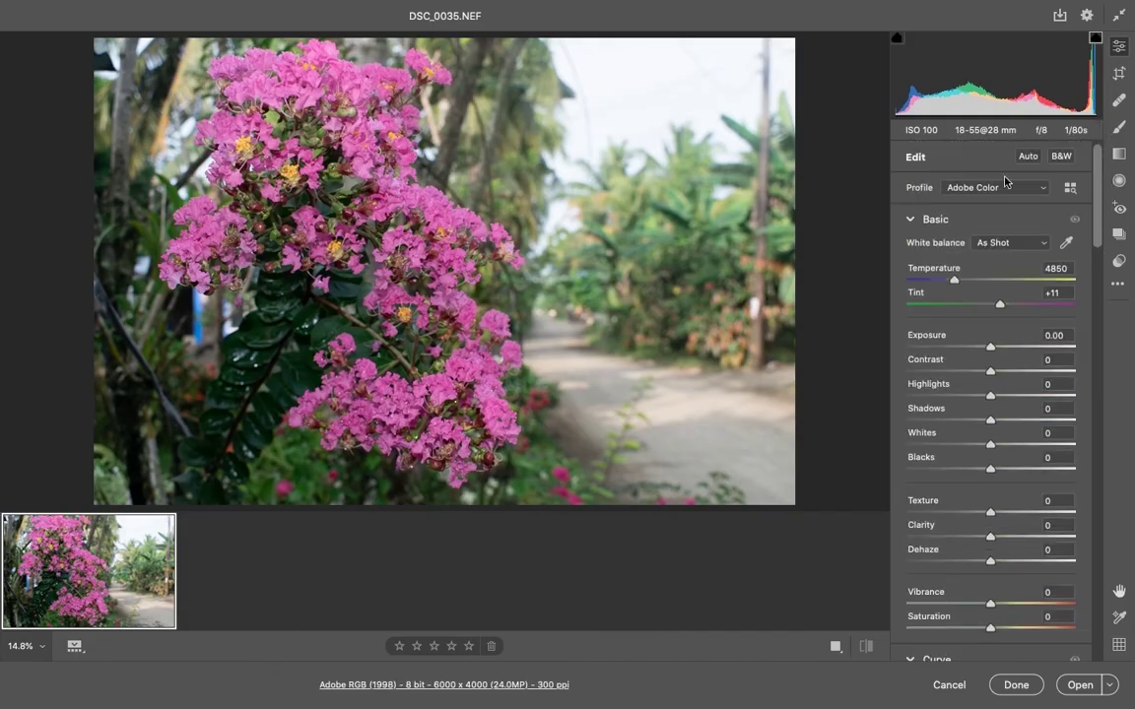
click(1002, 246)
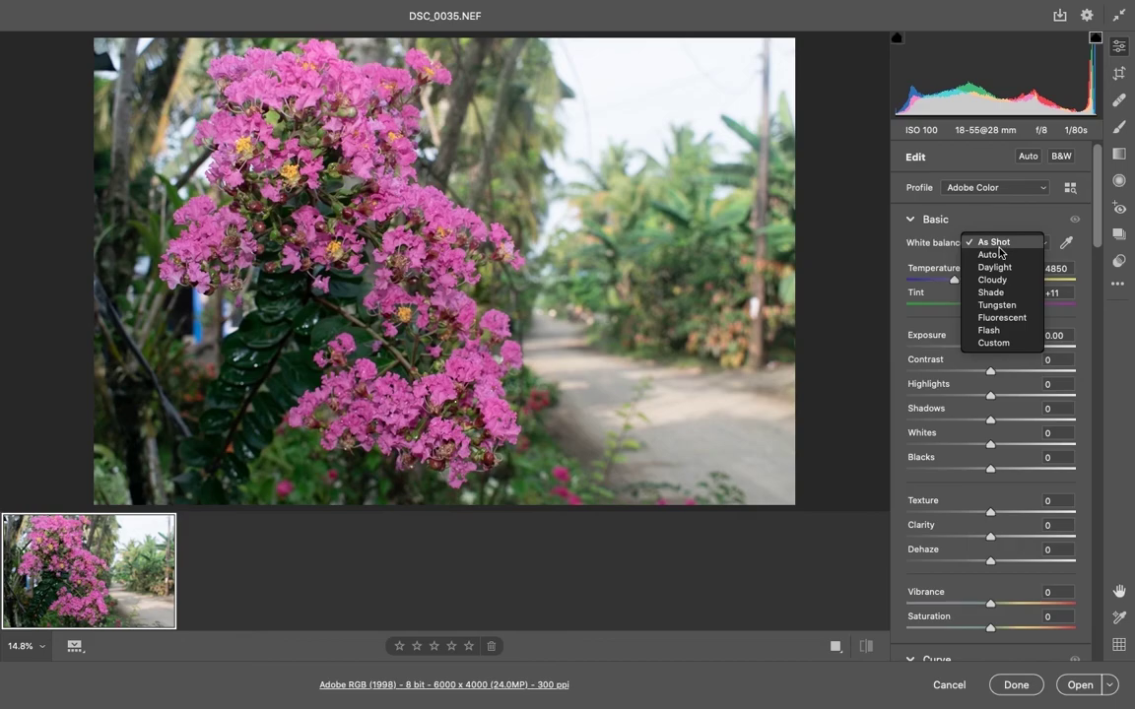
key(Escape)
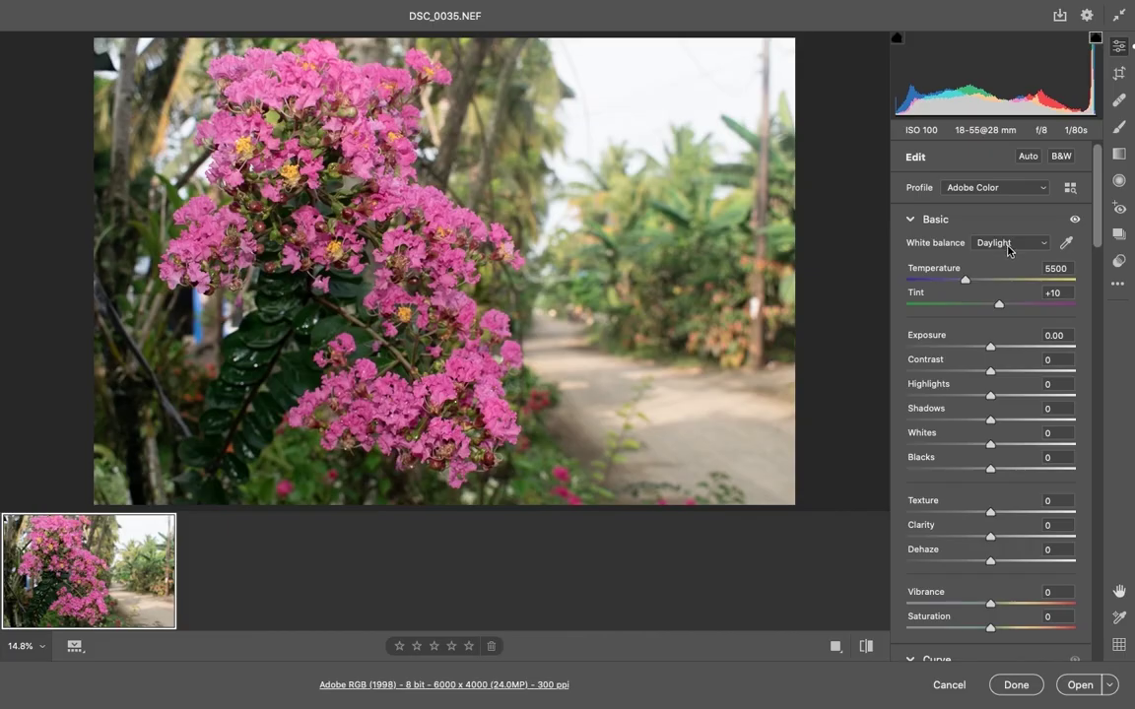
click(1009, 253)
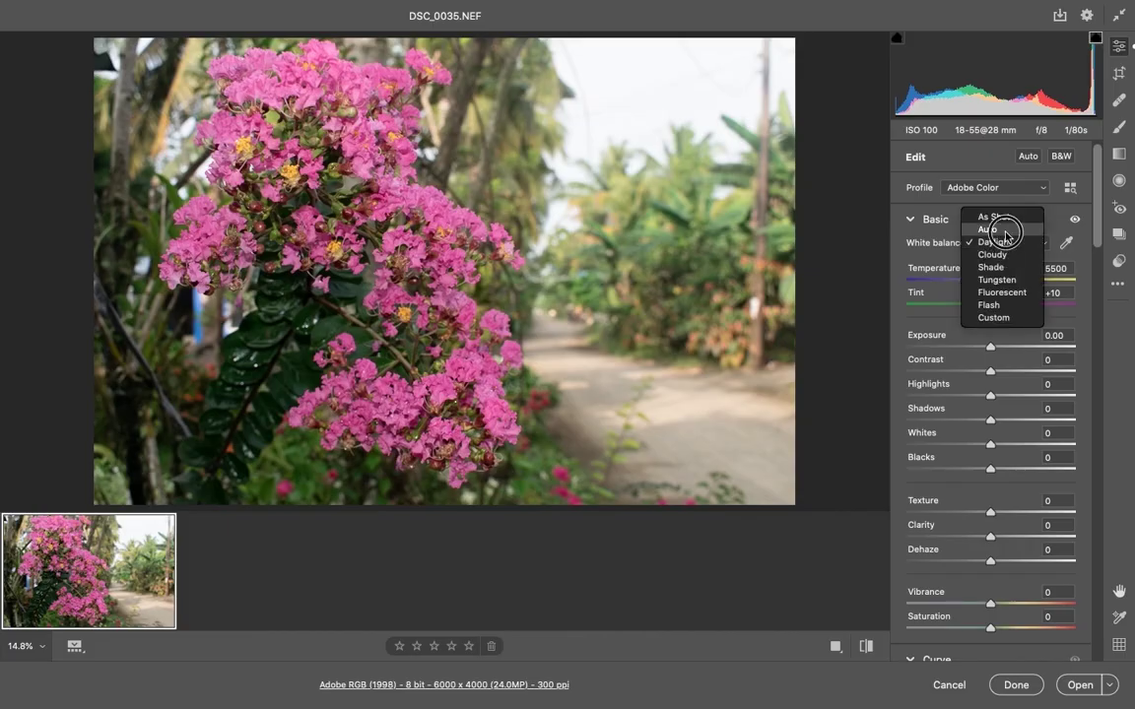
click(990, 229)
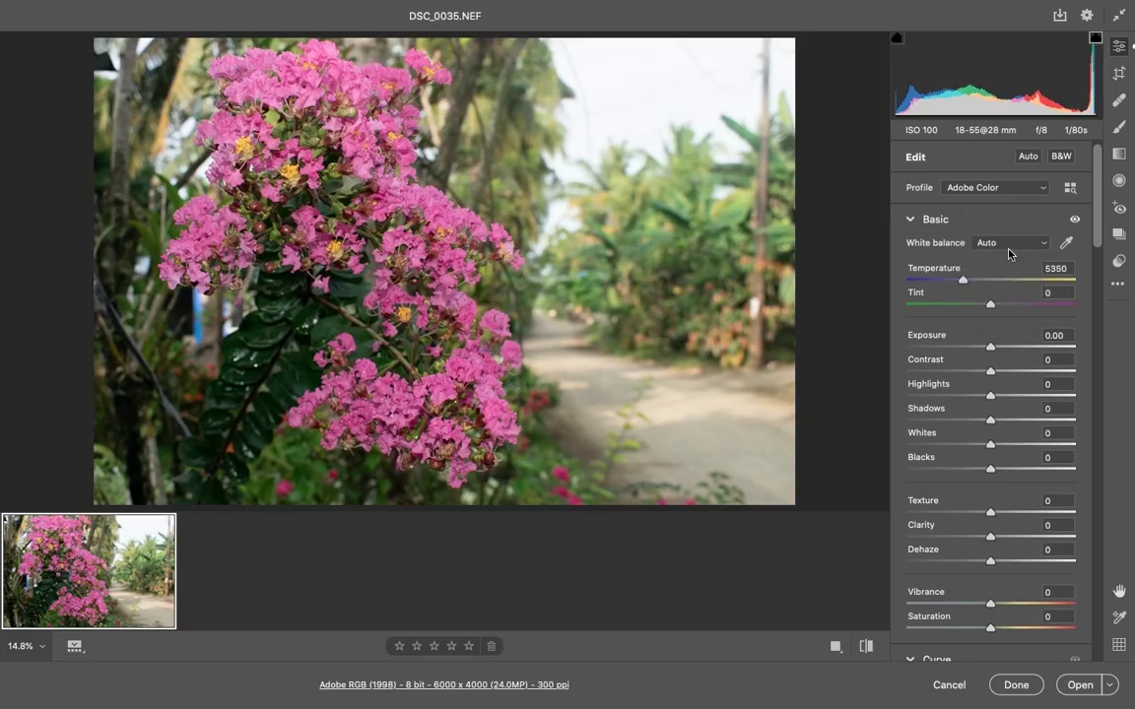
- Review the remaining Camera Raw panels and send the adjusted photo to Photoshop
scroll(1092, 236, down, 2)
scroll(1089, 285, down, 5)
scroll(1083, 382, down, 5)
scroll(1073, 430, down, 5)
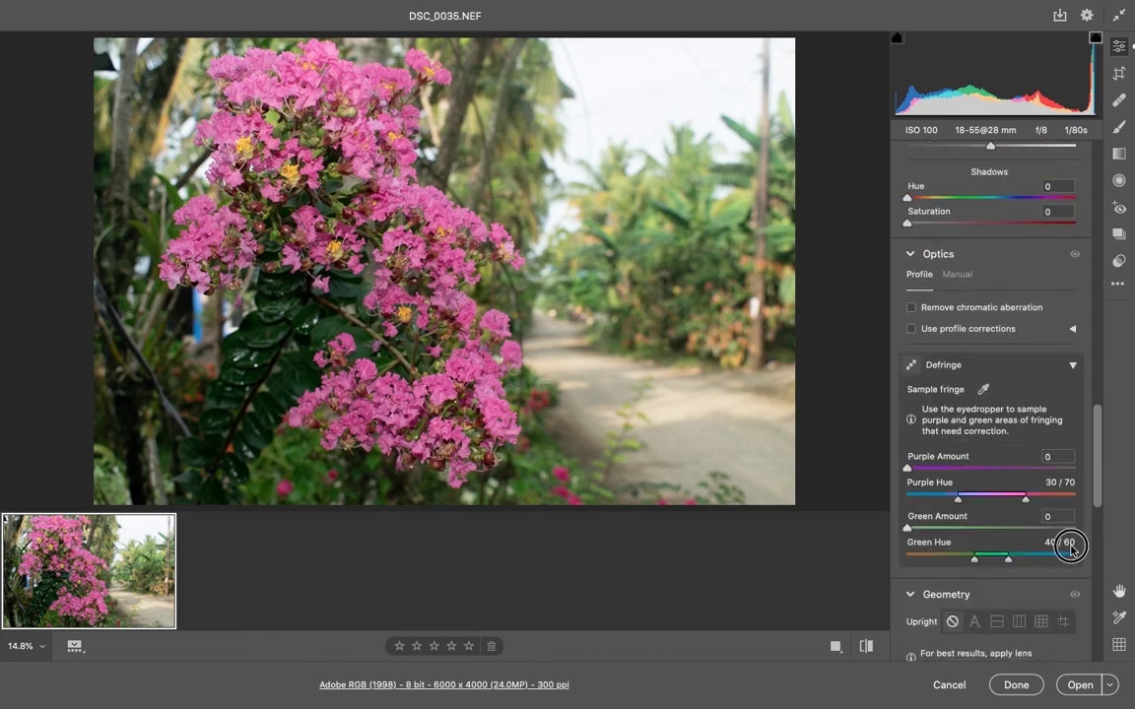
scroll(1065, 541, down, 5)
scroll(1066, 595, down, 3)
scroll(1072, 609, down, 3)
scroll(1071, 633, down, 2)
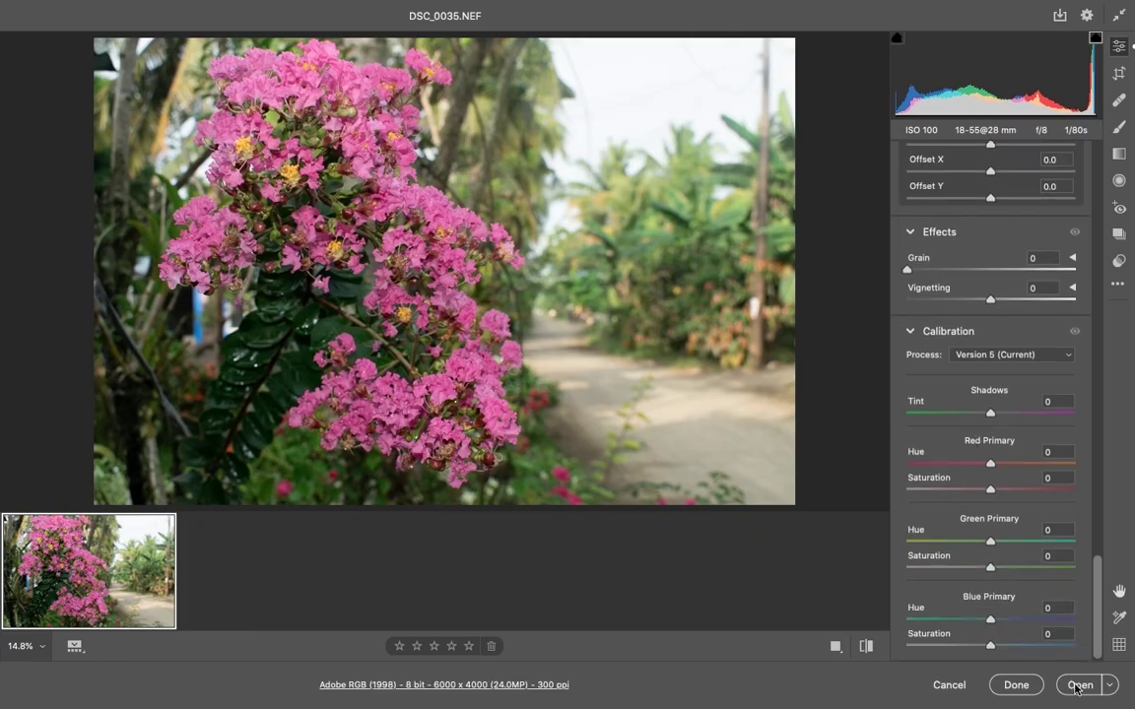
click(1076, 686)
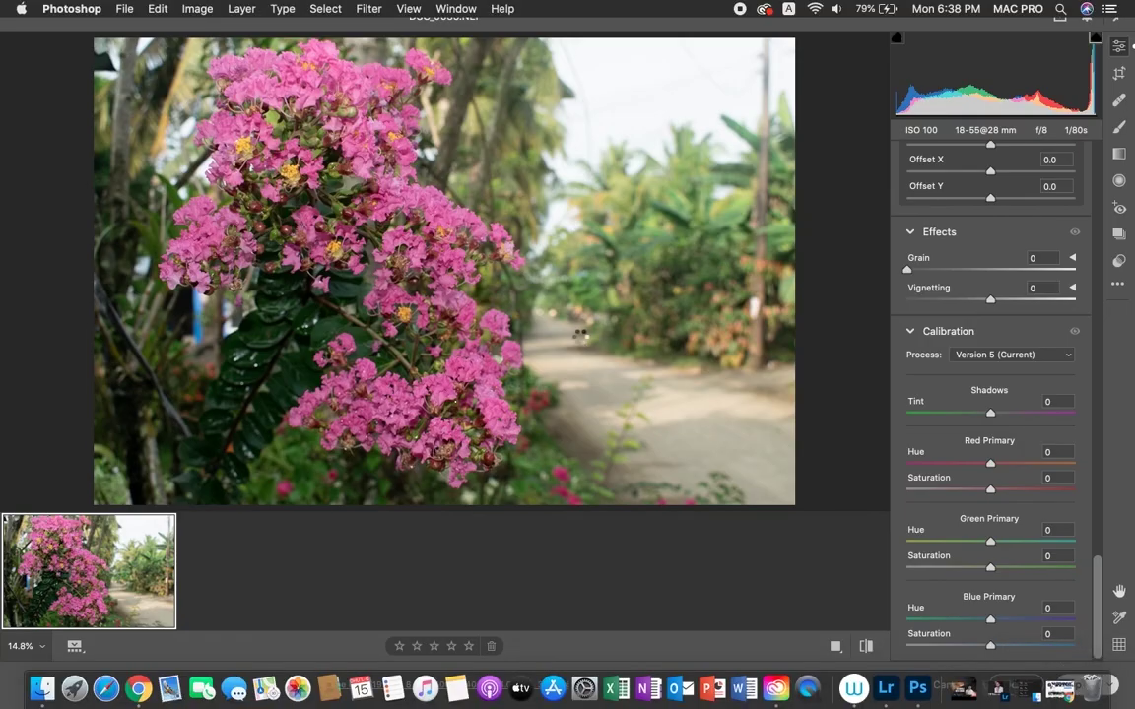